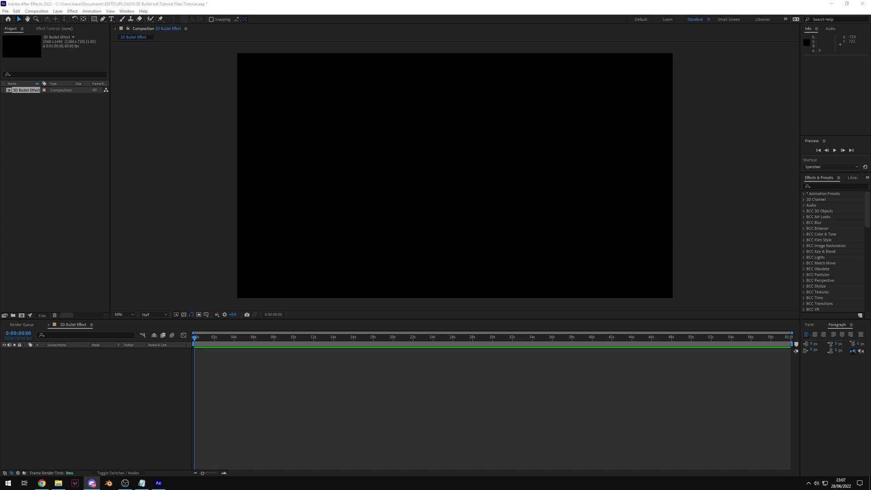
- Import the three clips bullet path.mp4, death.mp4 and kill.mp4 from the file explorer into the project
left_click(828, 390)
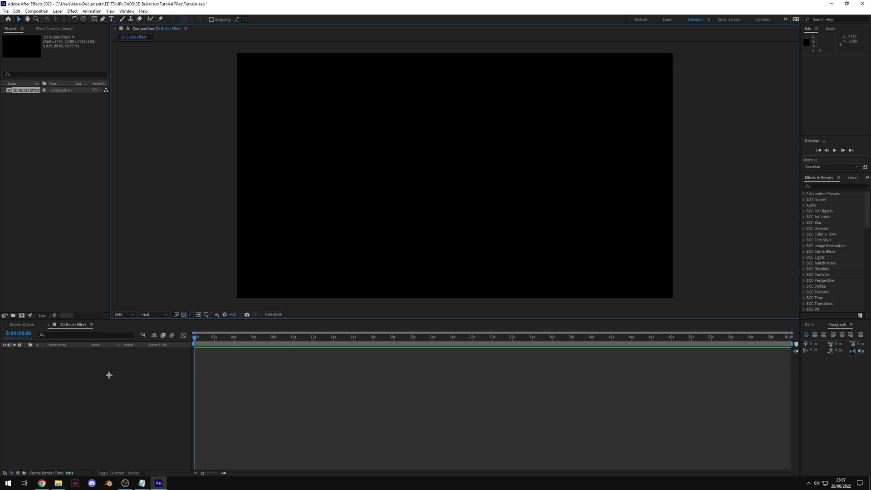
left_click(58, 483)
left_click(320, 204)
left_click(321, 211)
left_click(333, 198)
left_click(361, 211, "shift")
left_click_drag(363, 205, 68, 167)
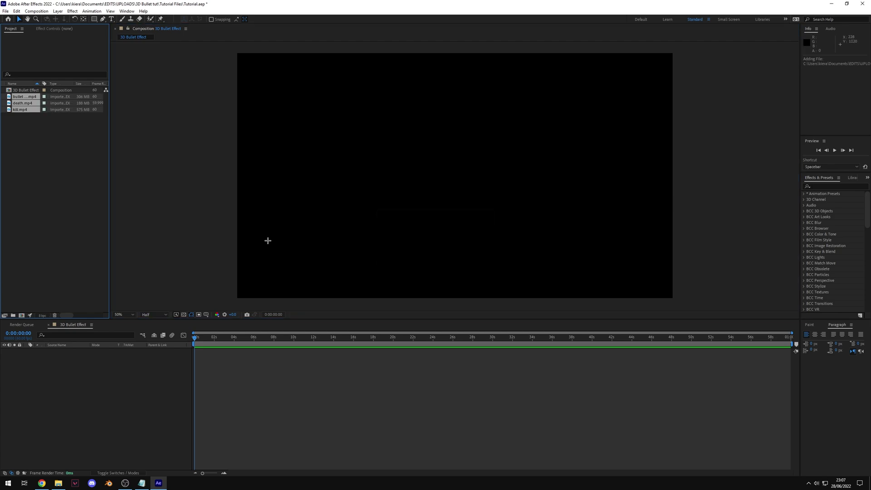
left_click(76, 158)
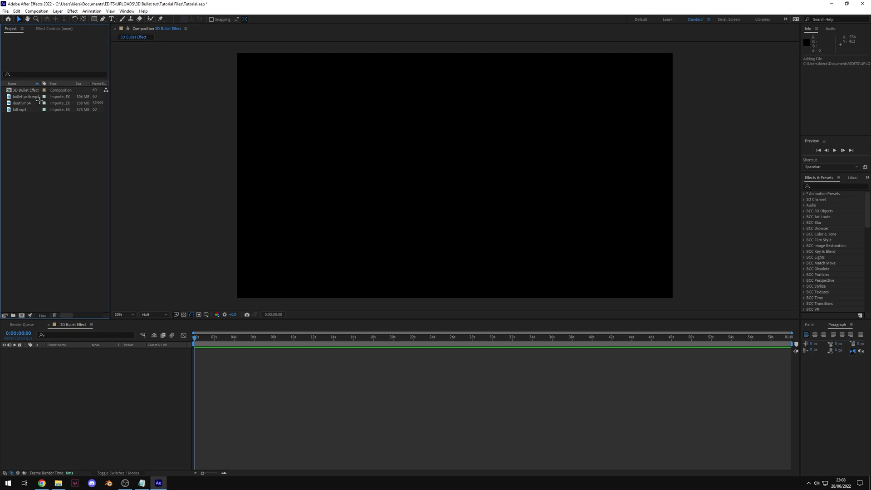
- Add kill.mp4 to the 3D Bullet Effect timeline and slide the layer earlier so it ends at about 28 seconds
left_click_drag(21, 110, 107, 377)
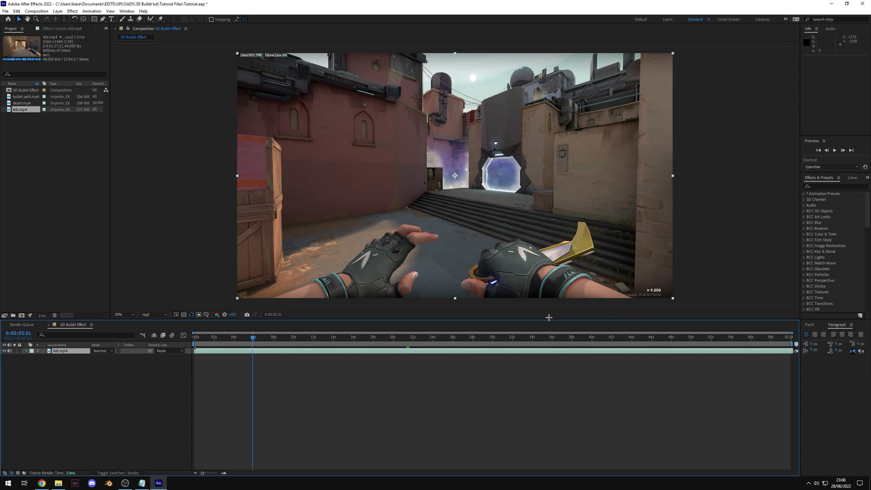
left_click_drag(633, 352, 194, 367)
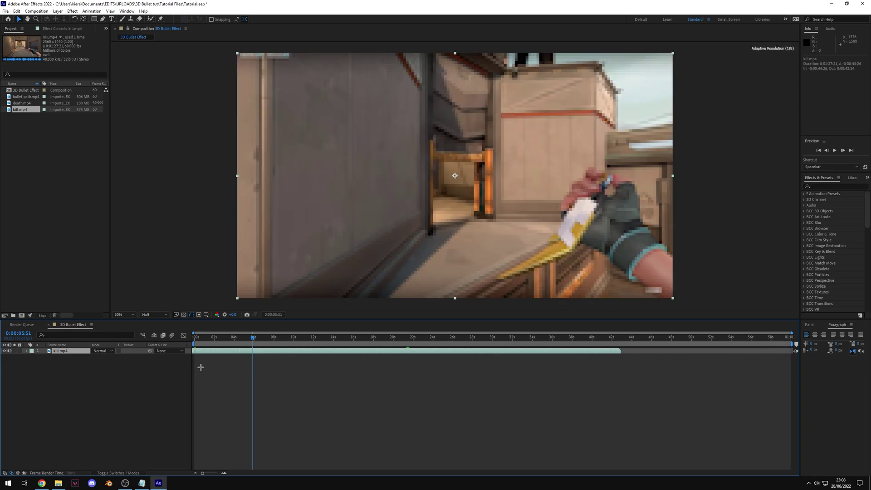
left_click_drag(550, 351, 409, 338)
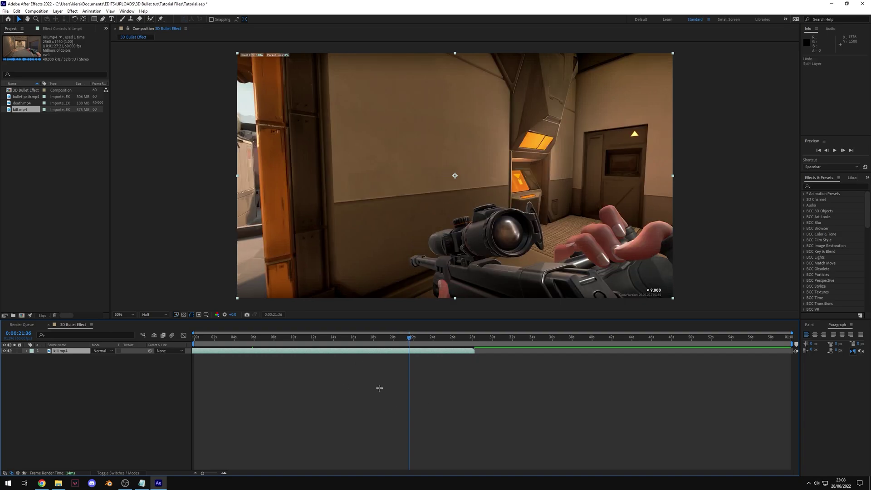
- Trim the start of the kill.mp4 layer at 0:00:21:36 and move the layer to the beginning of the composition
key("alt+bracketleft")
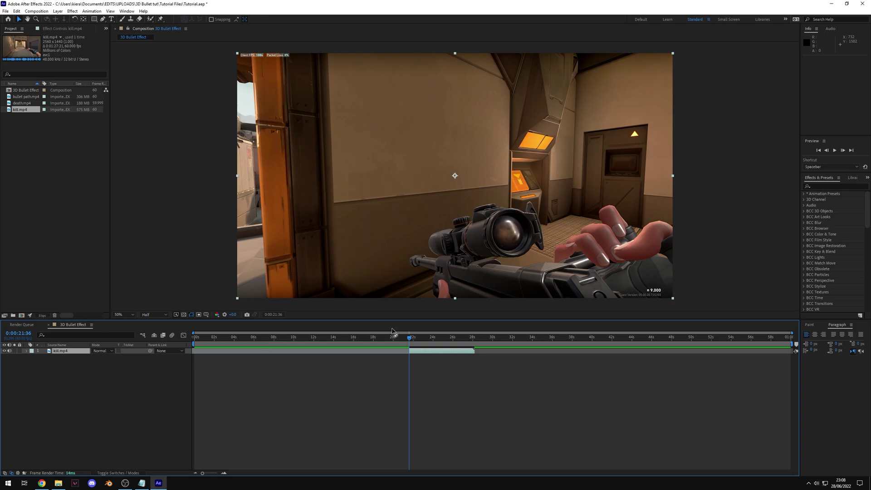
key("Home")
key("bracketleft")
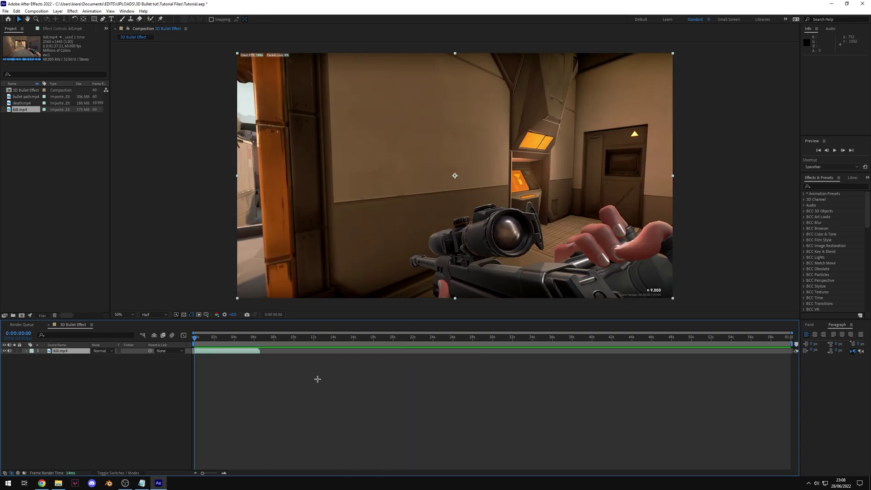
- Split kill.mp4 at 0:00:01:53, as the rifle fires, and delete the part after the cut
key("space")
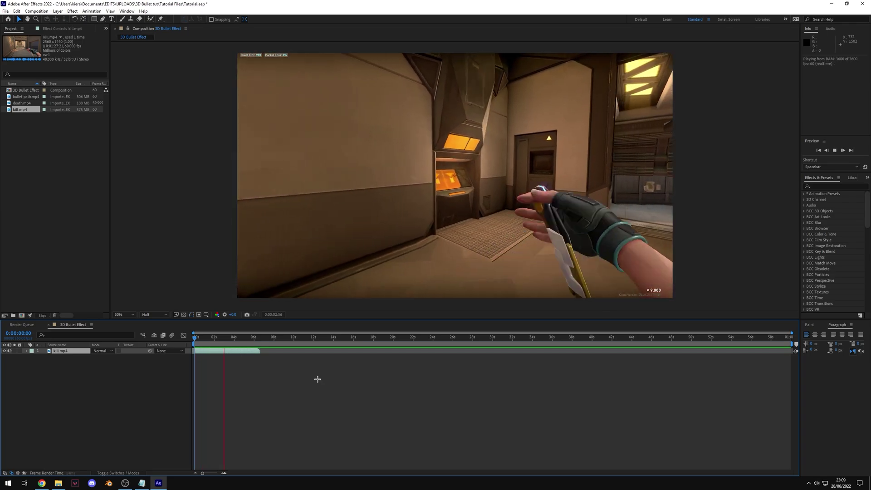
key("space")
left_click_drag(229, 338, 213, 339)
key("ctrl+z")
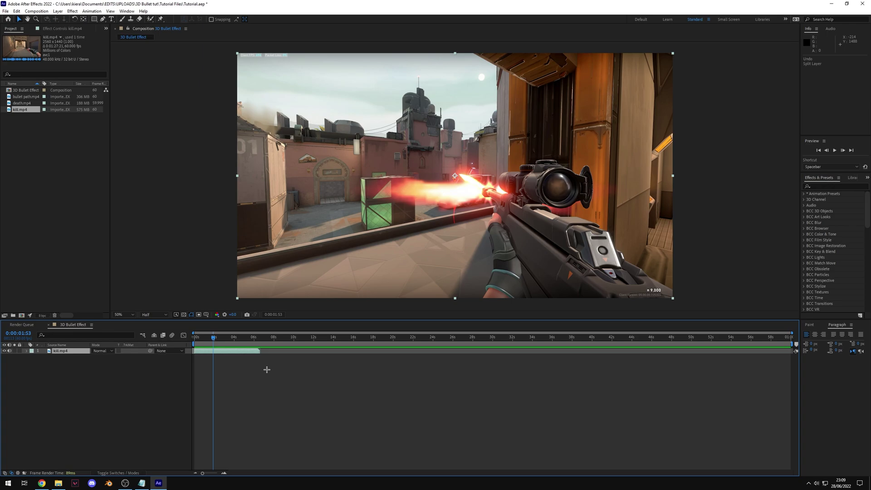
key("ctrl+shift+d")
key("Delete")
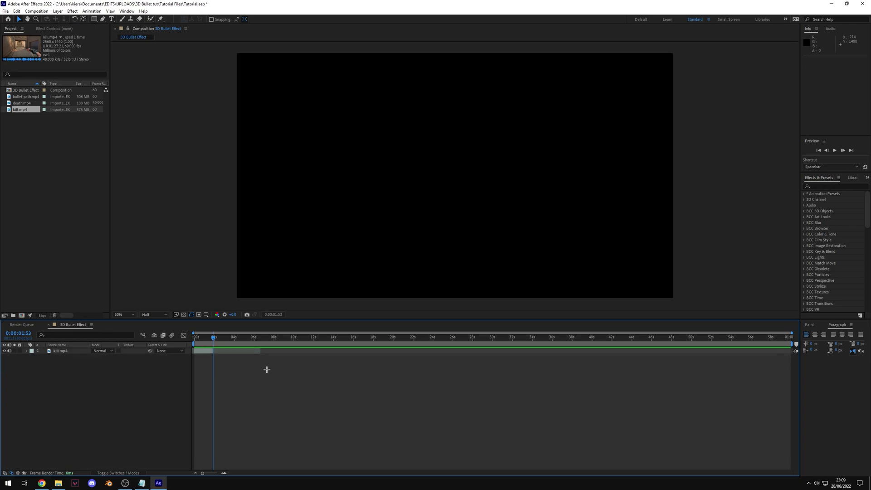
- Play back the trimmed kill.mp4 clip from the start and mute its audio
left_click_drag(210, 336, 201, 338)
key("space")
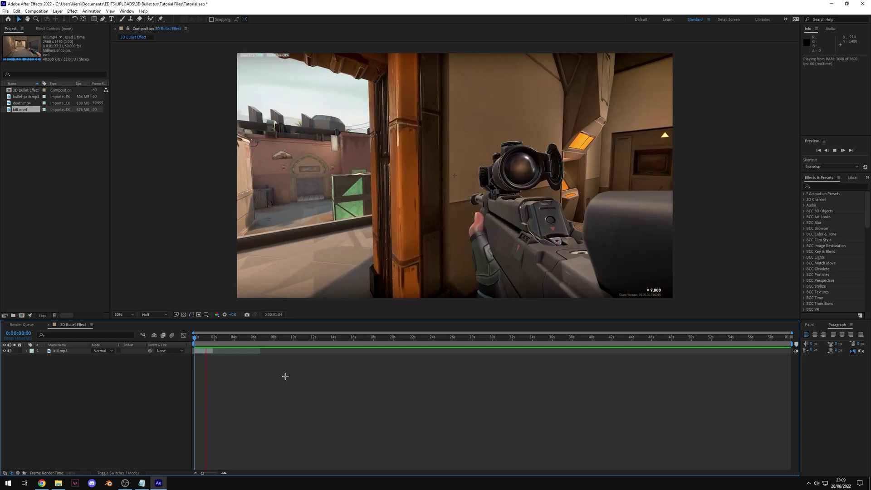
key("space")
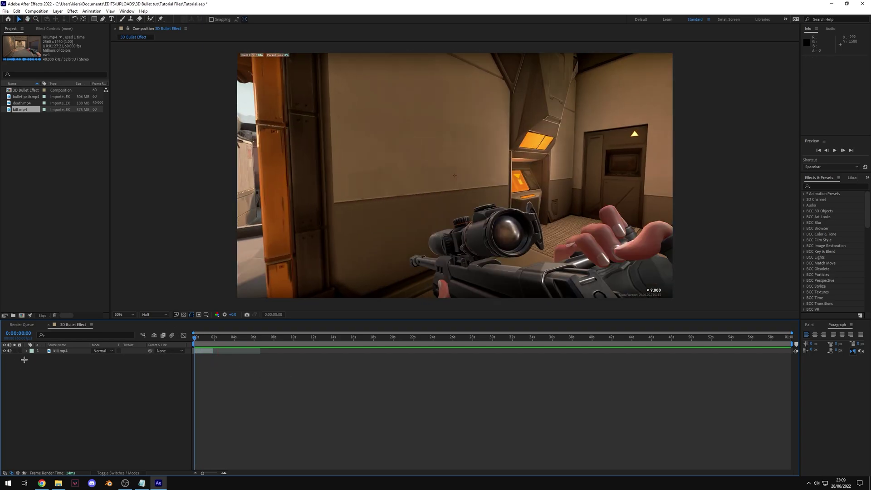
left_click(9, 351)
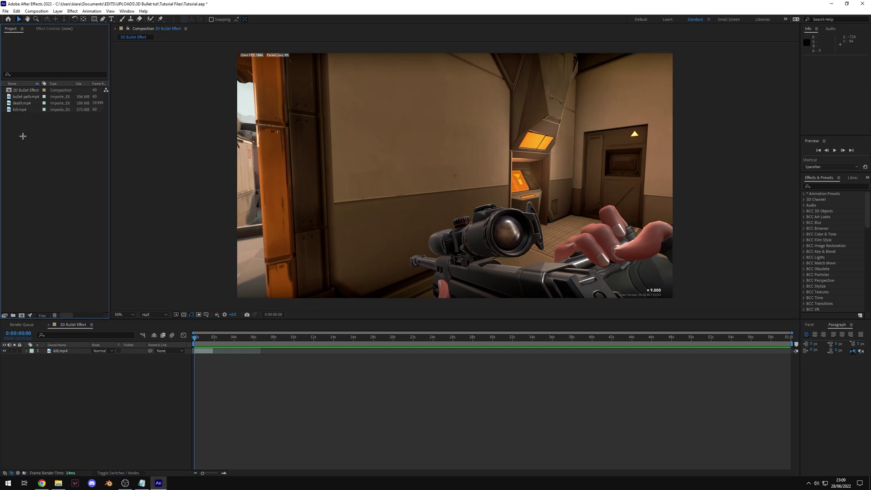
- Add bullet path.mp4 above kill.mp4 in the timeline and play its flight from about 0:00:37:16
left_click_drag(26, 97, 125, 348)
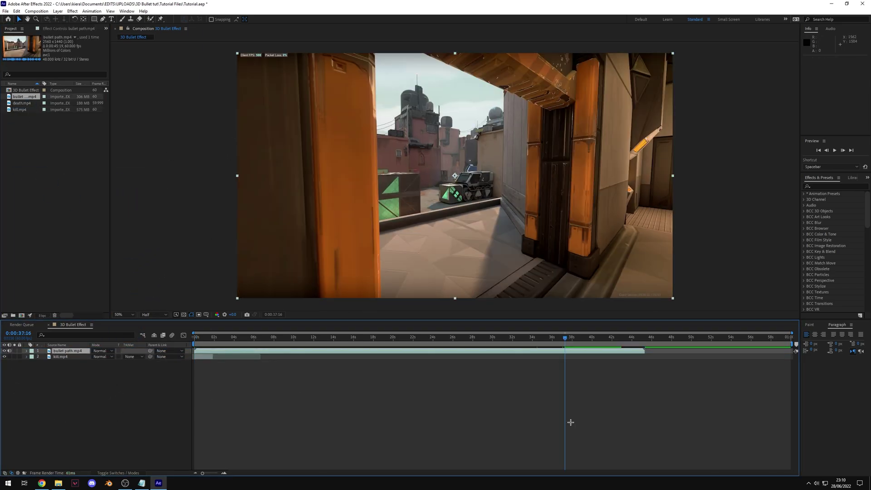
key("space")
key("space")
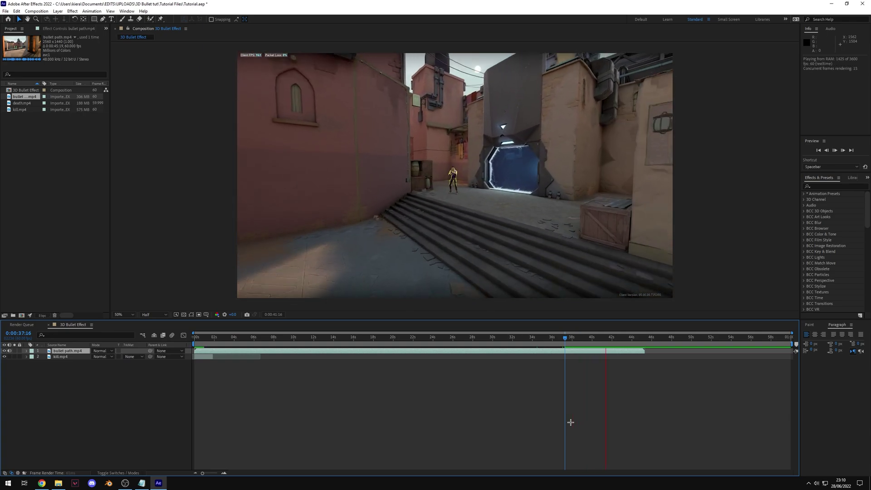
key("space")
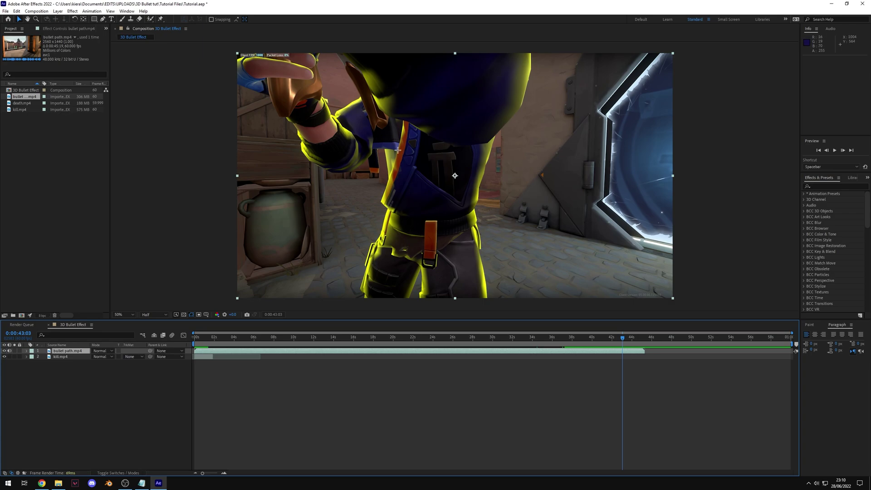
- Split bullet path.mp4 at 0:00:37:29 and delete the part before the cut
left_click_drag(597, 343, 566, 342)
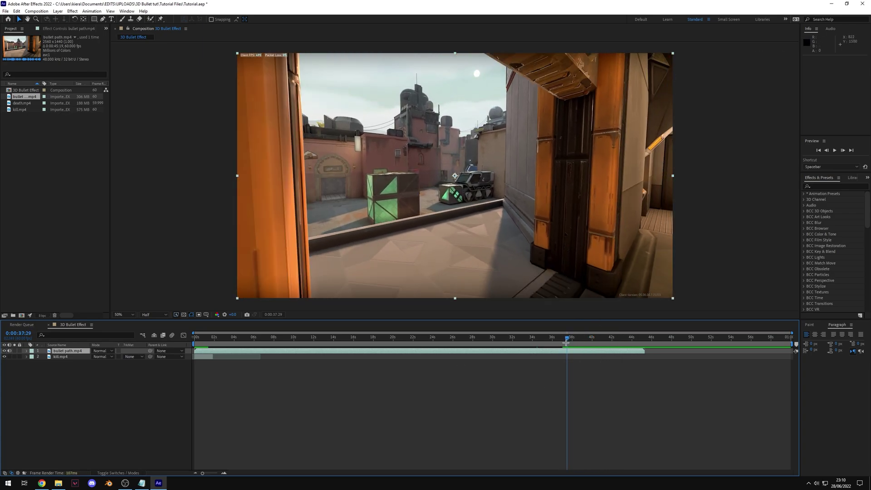
key("ctrl+shift+d")
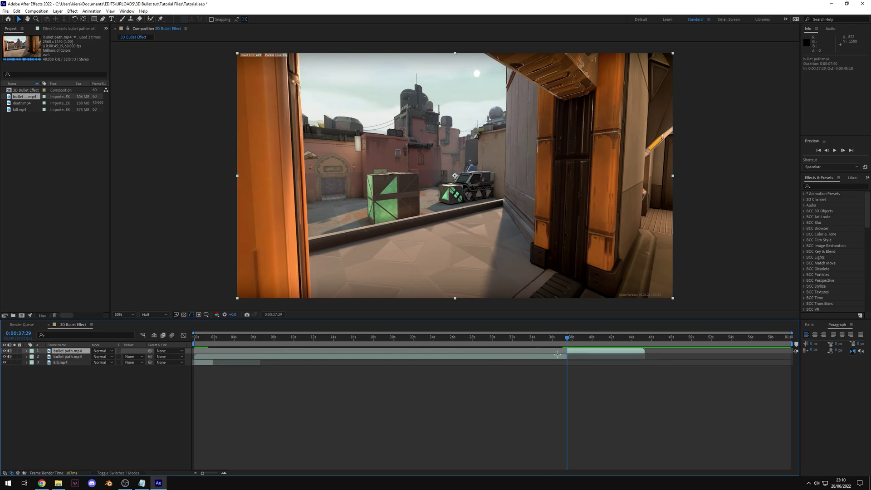
left_click(557, 354)
key("Delete")
- Split bullet path.mp4 at 0:00:42:59, in front of the target character, and delete the part after the cut
left_click_drag(566, 343, 621, 343)
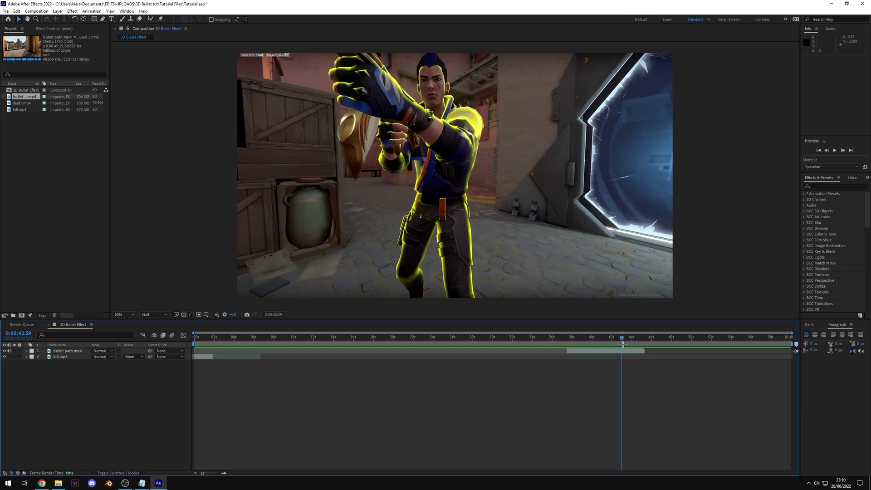
left_click(631, 351)
key("ctrl+shift+d")
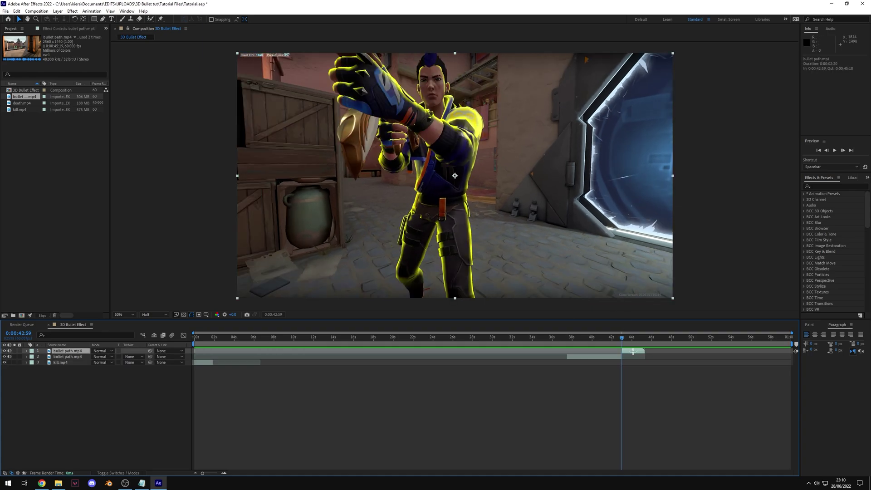
key("Delete")
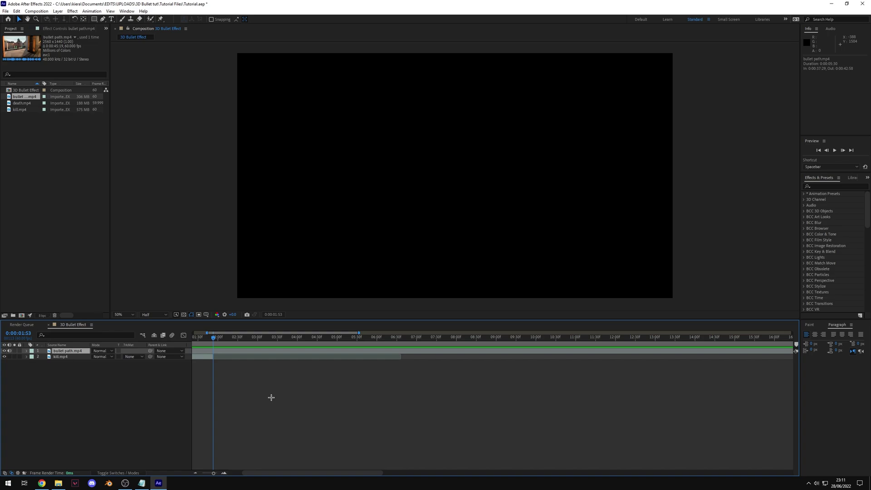
- Move the trimmed bullet path.mp4 layer to start at 0:00:01:53, directly after the kill clip
key("bracketleft")
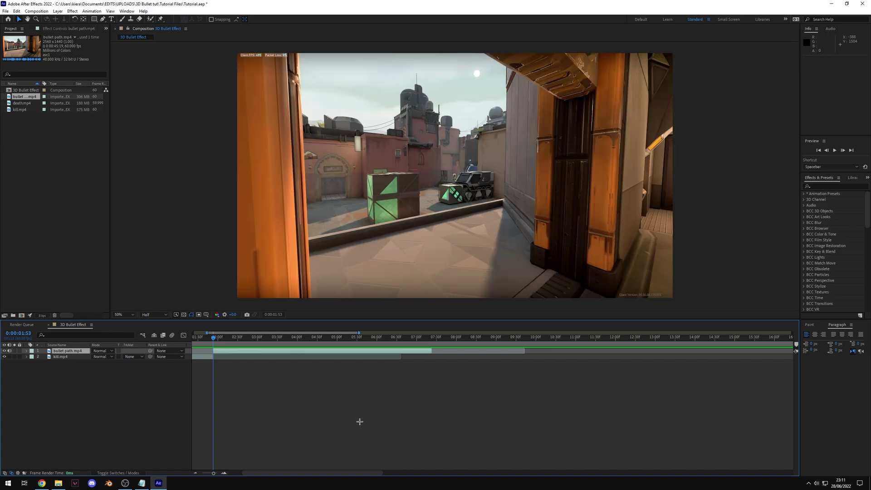
left_click(358, 422)
key("minus")
key("minus")
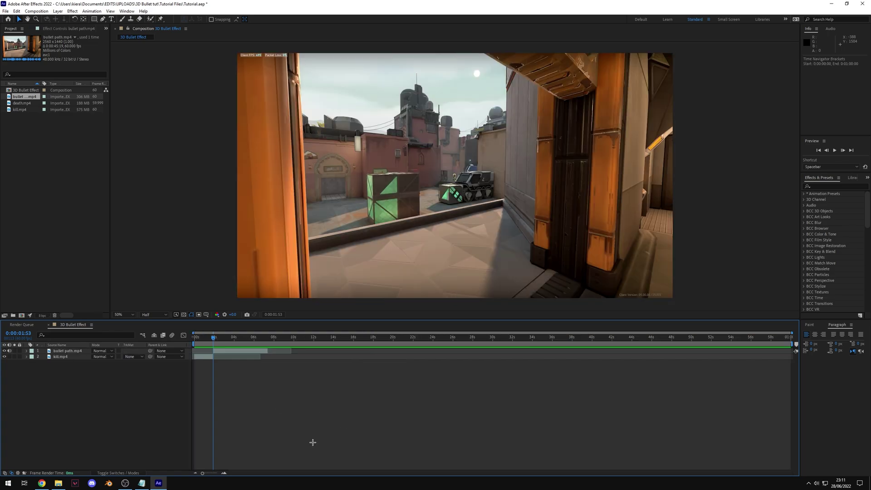
- Mute the bullet path.mp4 layer and play the joined clips from the start of the composition
key("Home")
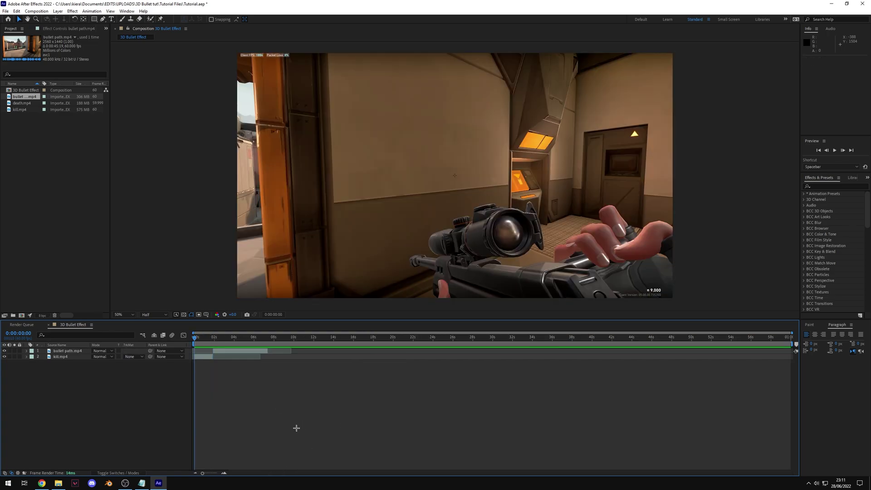
key("space")
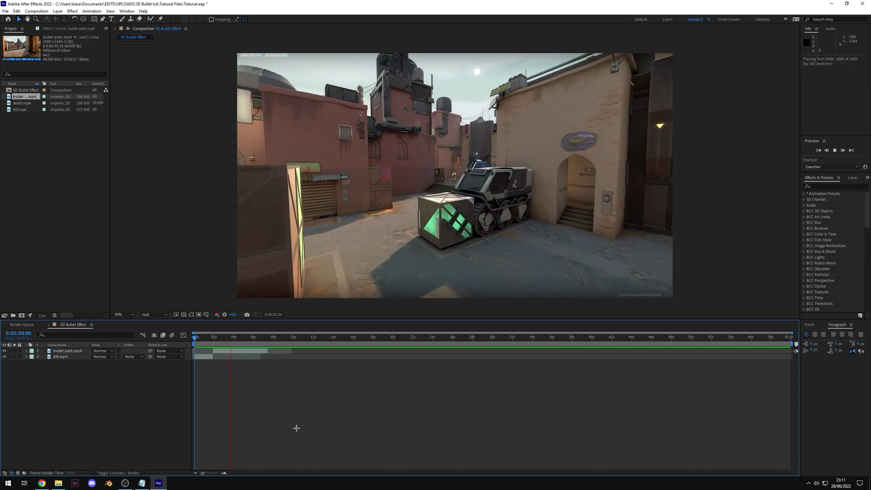
key("space")
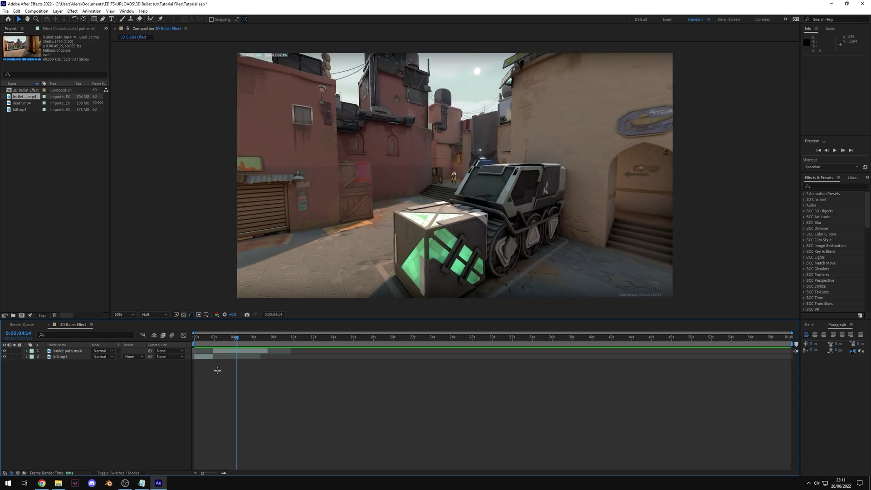
- Speed up the bullet path.mp4 layer with Time Stretch, using a stretch factor of 35 and holding the layer in-point
mouse_move(236, 338)
left_mouse_down()
mouse_move(221, 338)
mouse_move(235, 338)
left_mouse_up()
left_click(235, 350)
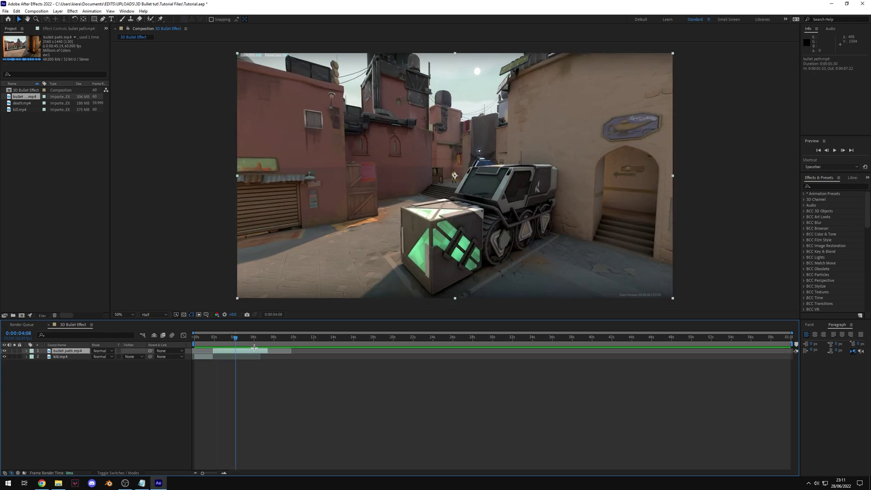
right_click(254, 347)
mouse_move(310, 194)
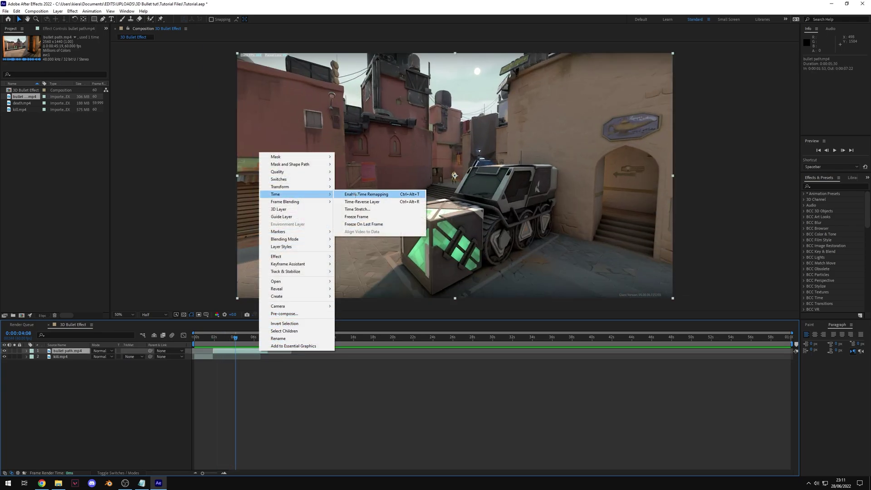
left_click(357, 209)
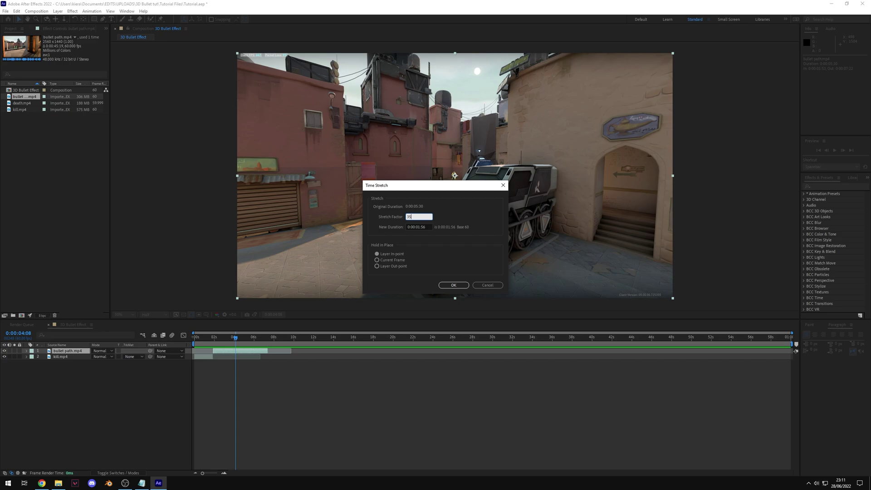
key("Return")
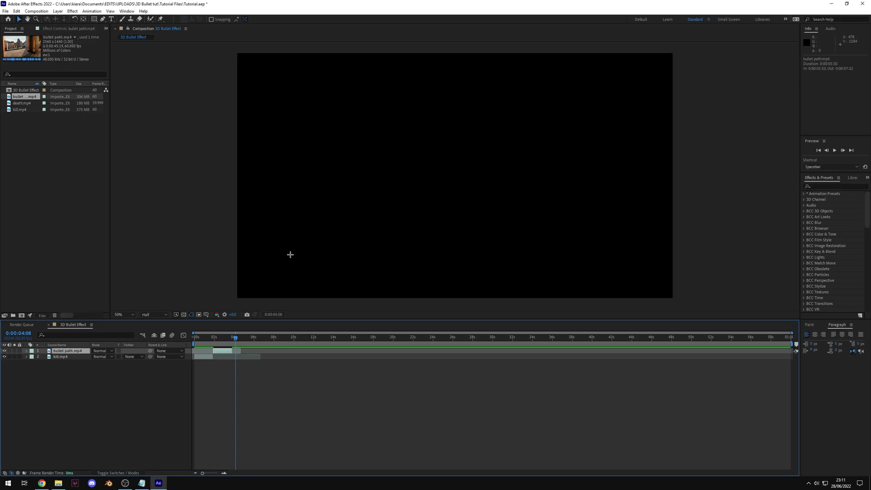
- Play the sequence from the start to check the sped-up bullet path against the kill clip
left_click(220, 339)
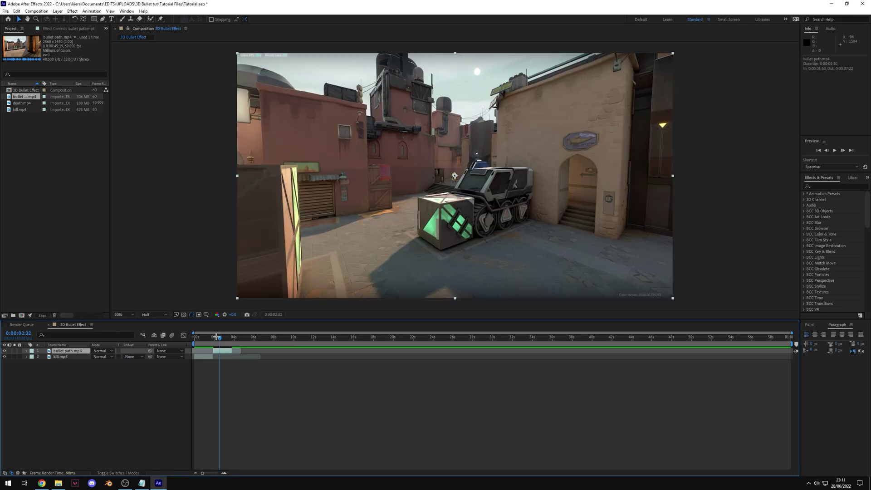
left_click(213, 336)
left_click_drag(214, 337, 194, 338)
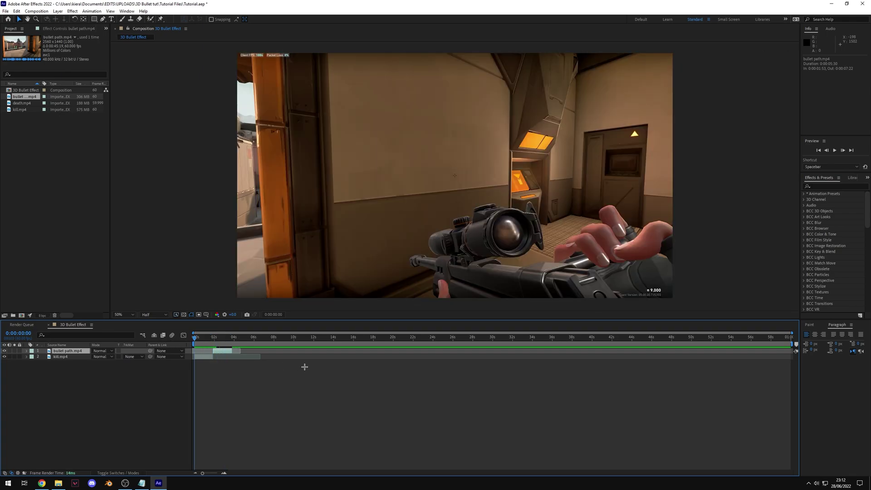
key("space")
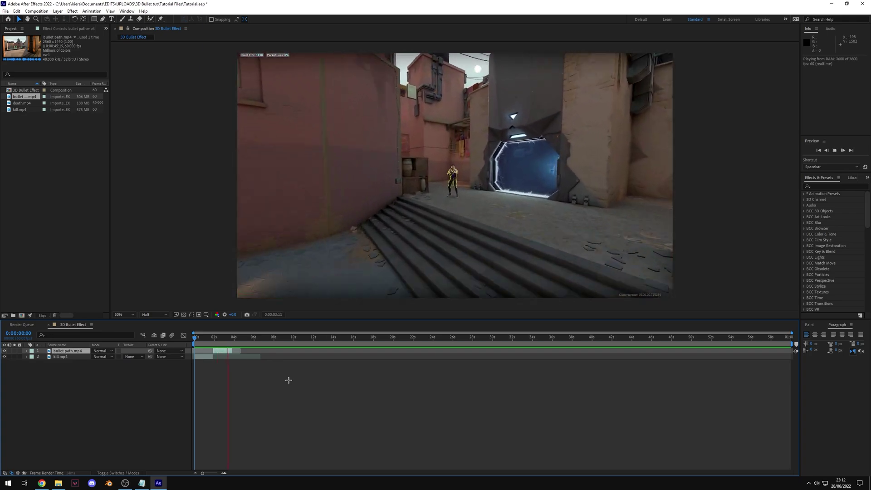
key("space")
- Split bullet path.mp4 at 0:00:02:06 and delete the short opening part before the cut
left_click(225, 339)
left_click_drag(225, 339, 215, 339)
scroll(232, 351, "up", 3, "alt")
left_click(232, 351)
key("ctrl+shift+d")
left_click(218, 356)
key("Delete")
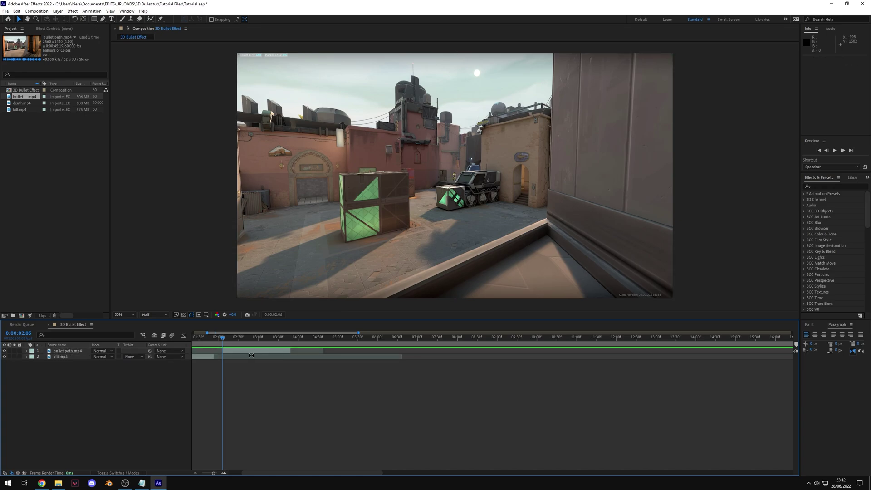
- Add death.mp4 to the 3D Bullet Effect composition as the top layer
left_click_drag(218, 339, 273, 339)
key("Home")
left_click(64, 144)
left_click_drag(25, 101, 322, 348)
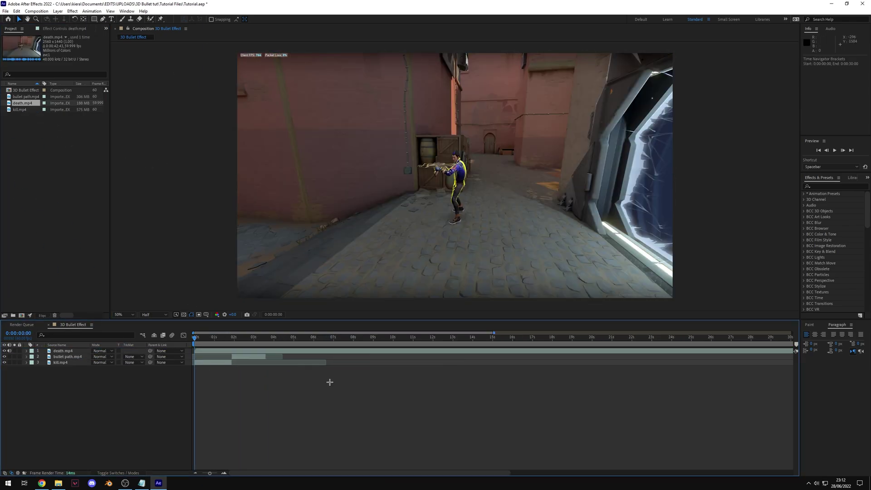
- Slide death.mp4 to the moment just before the death, trim off its opening, and start it where bullet path.mp4 ends
left_click(499, 338)
left_click_drag(525, 351, 104, 383)
left_click_drag(535, 352, 515, 353)
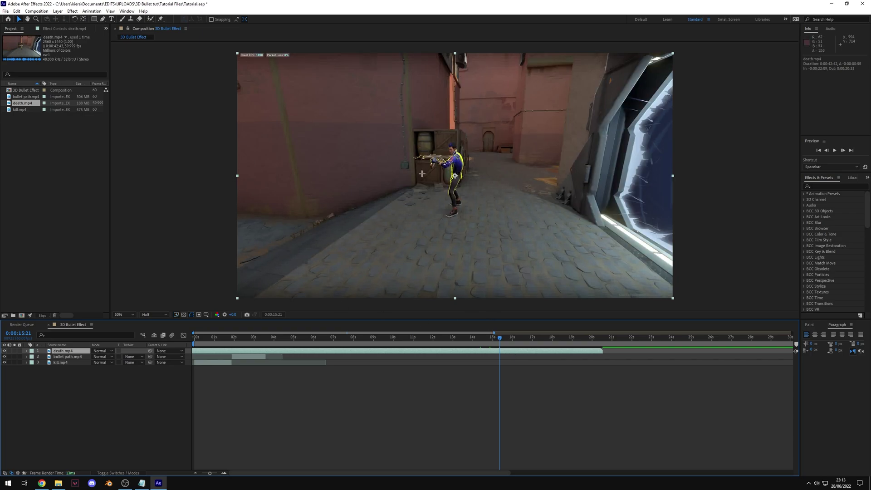
left_click_drag(500, 337, 500, 337)
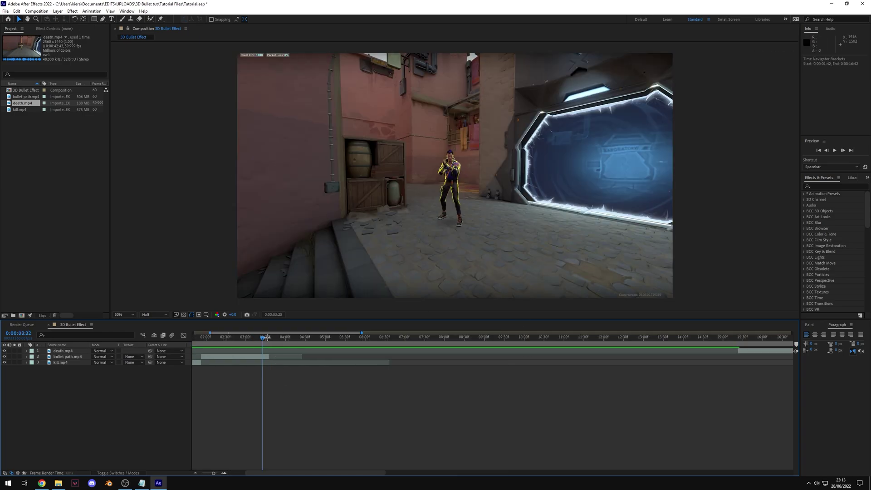
left_click(268, 338)
- Split death.mp4 at 0:00:06:32 and delete the part after the cut
left_click_drag(269, 337, 385, 343)
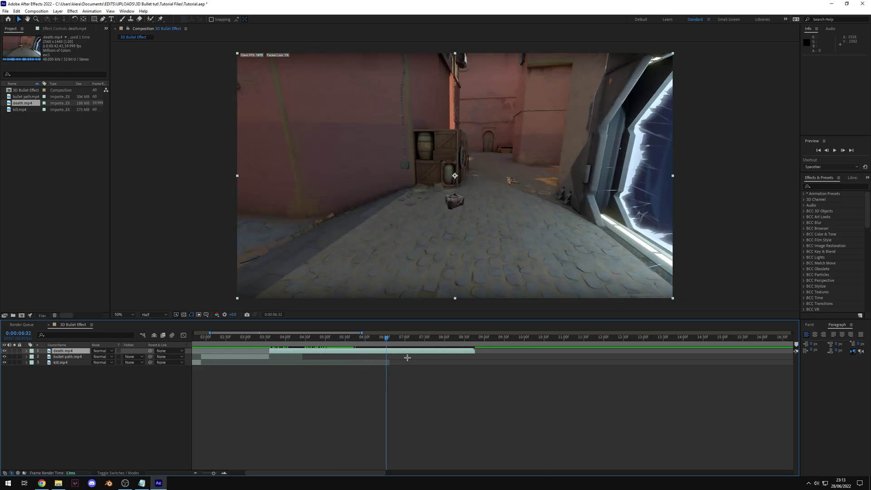
key("ctrl+shift+d")
key("Delete")
key("semicolon")
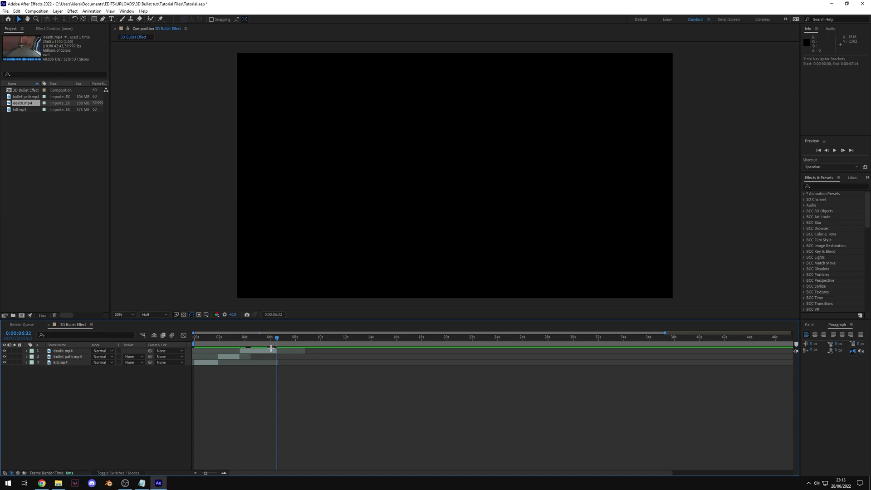
- Play the three-clip sequence from the start and scrub through its cuts to check the timing
key("Home")
key("space")
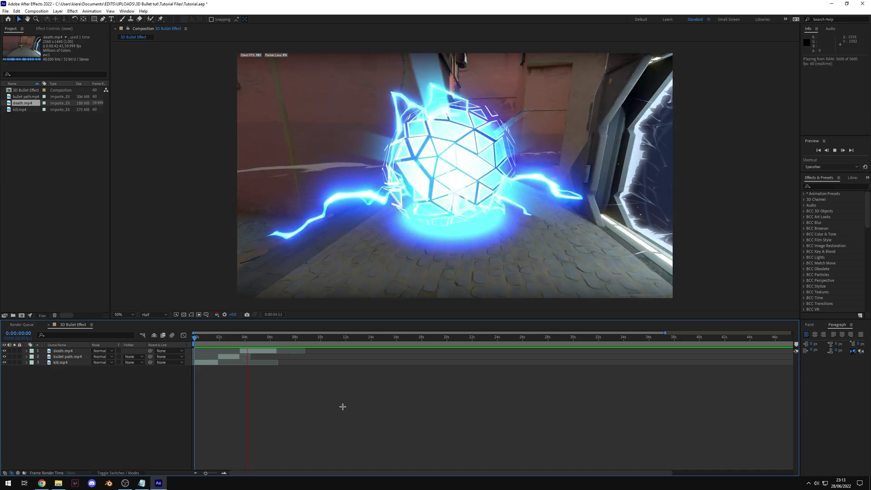
key("space")
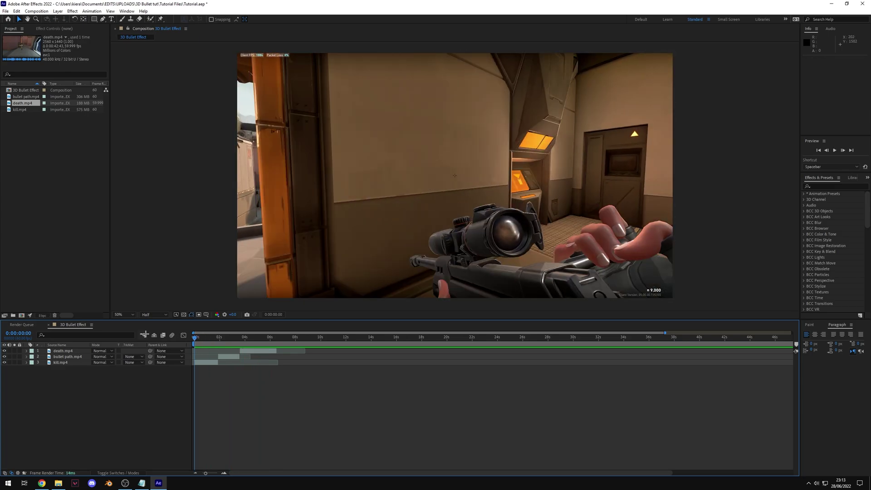
left_click_drag(195, 338, 271, 352)
key("Home")
- Set the work area to the bullet path.mp4 section, from 0:00:01:53 to 0:00:03:35
left_click(219, 337)
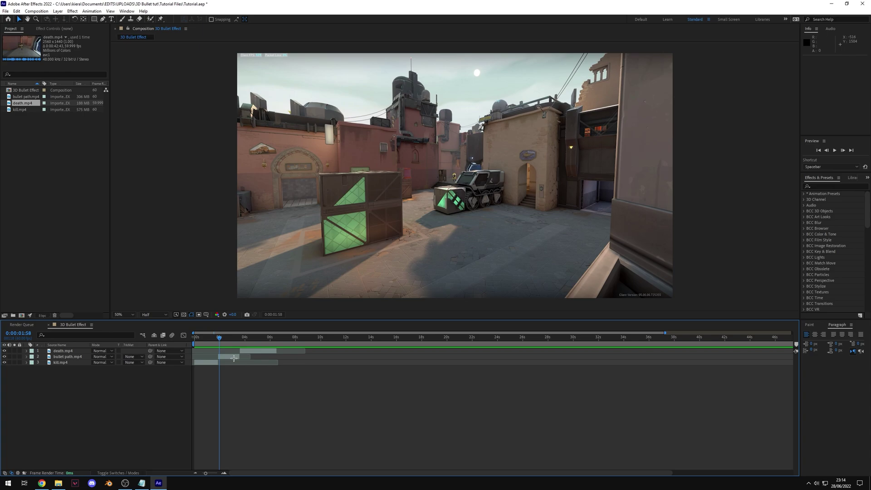
key("=")
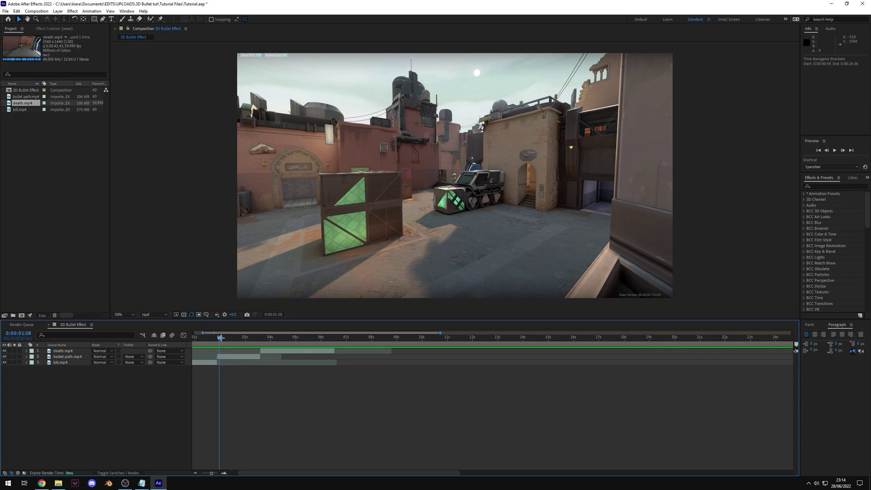
left_click_drag(219, 339, 217, 339)
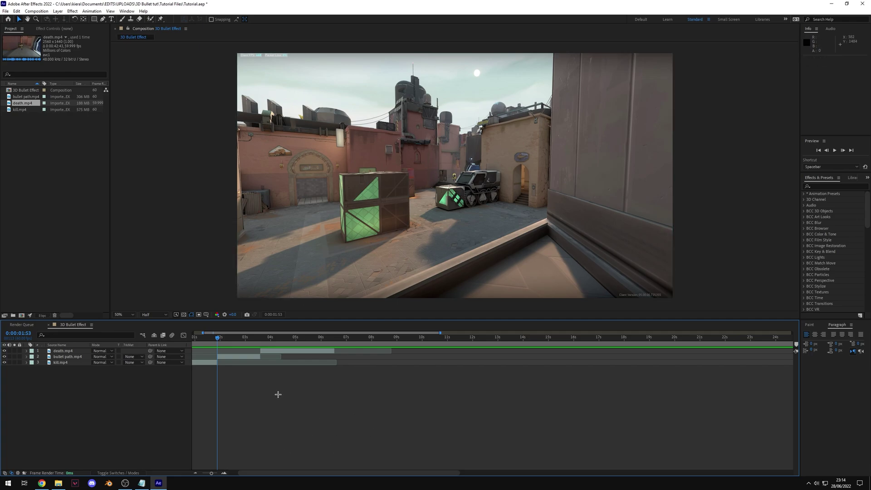
key("b")
left_click_drag(218, 337, 260, 338)
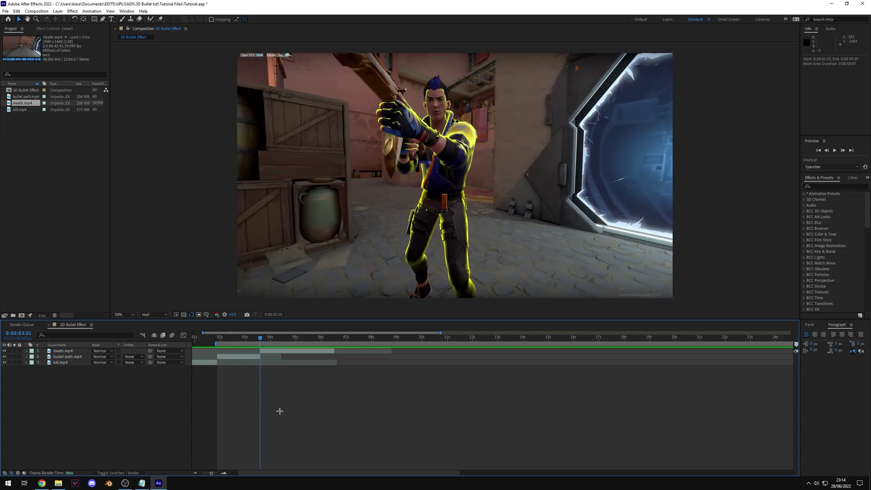
key("n")
key("minus")
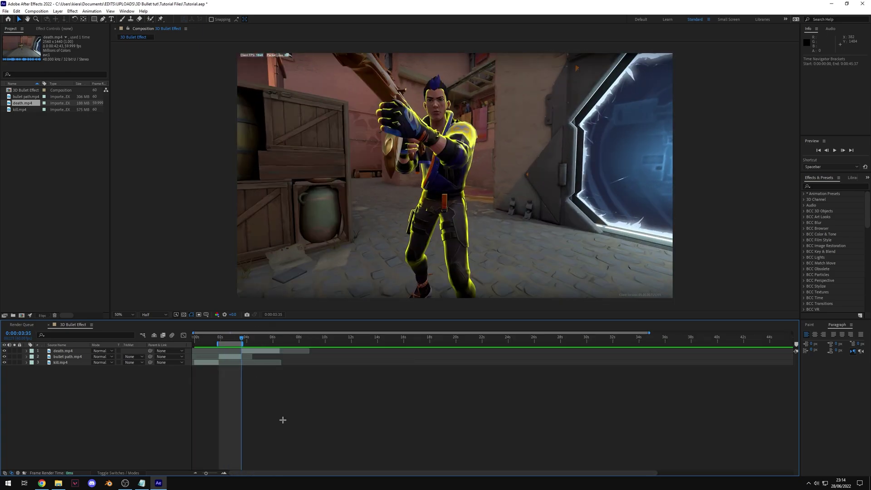
- Send the composition to Adobe Media Encoder, open its export settings, and preview the work area range
mouse_move(240, 339)
left_mouse_down()
mouse_move(219, 340)
mouse_move(234, 343)
left_mouse_up()
left_click(6, 12)
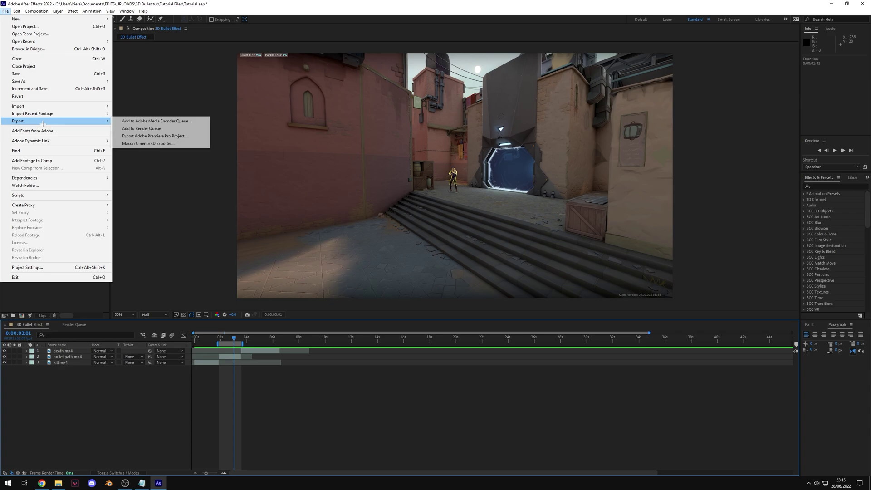
left_click(426, 201)
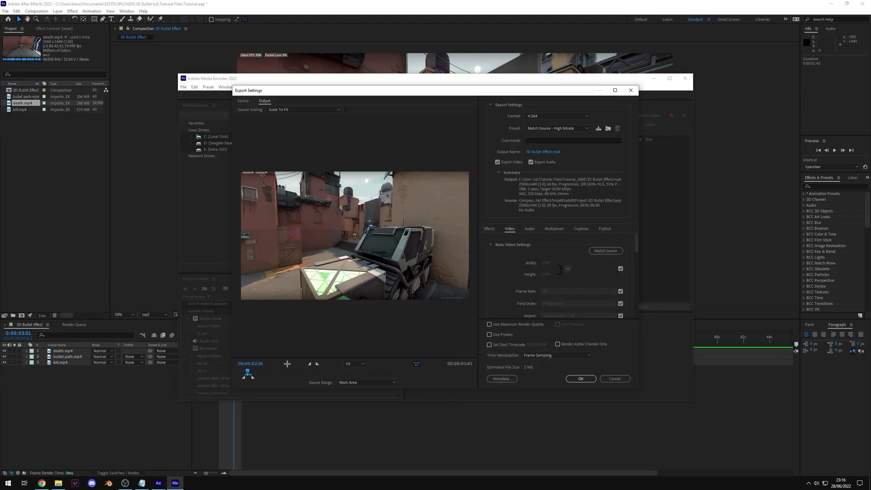
left_click_drag(248, 372, 248, 372)
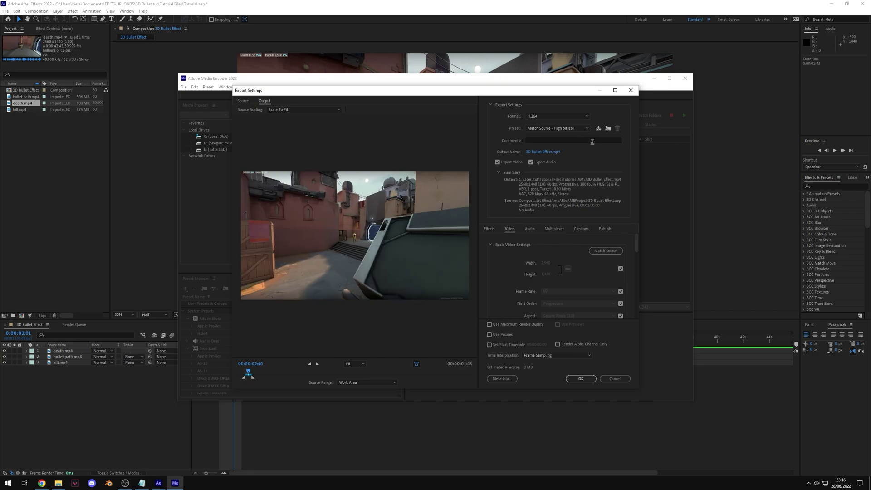
- Accept the H.264 export settings with the Match Source - High bitrate preset, and open the rendered base video for playback
left_click(572, 117)
left_click(571, 118)
left_click(562, 128)
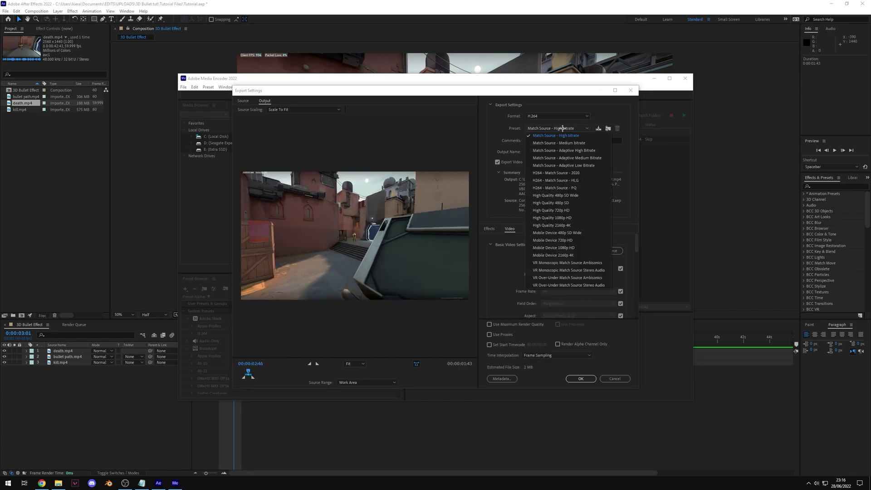
left_click(562, 129)
scroll(637, 245, "down", 2)
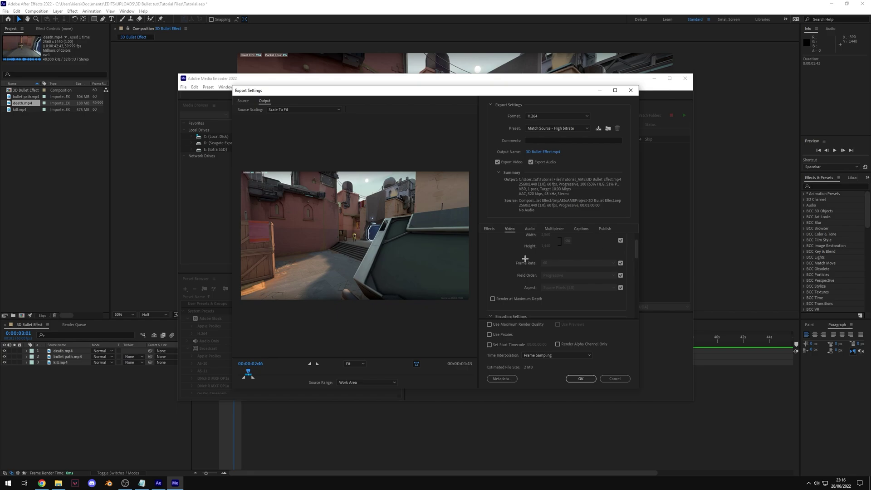
scroll(638, 254, "down", 1)
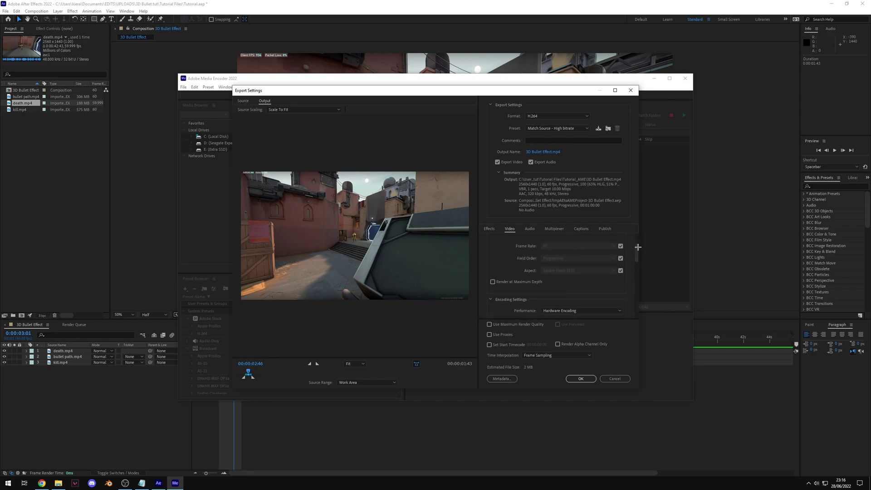
left_click_drag(636, 249, 636, 308)
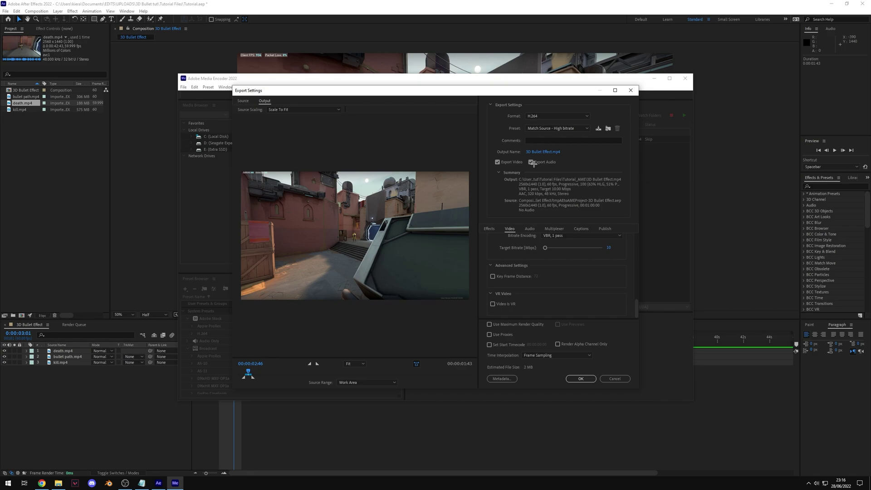
left_click(574, 378)
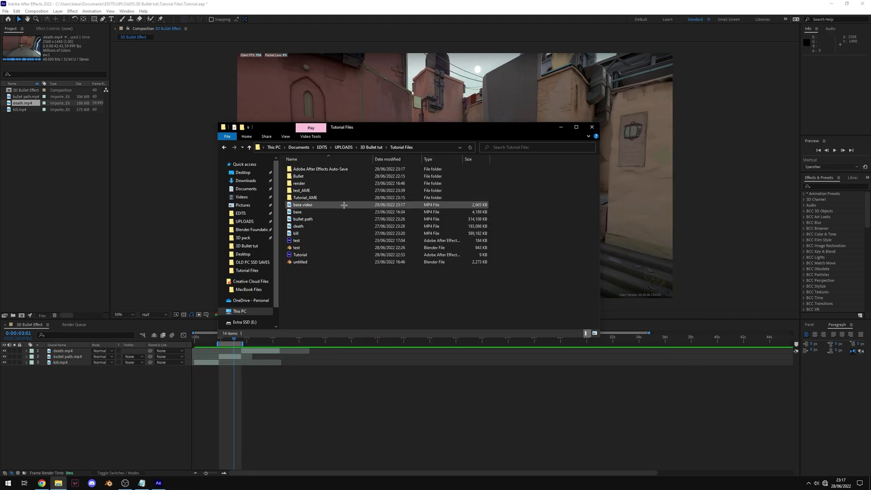
double_click(343, 205)
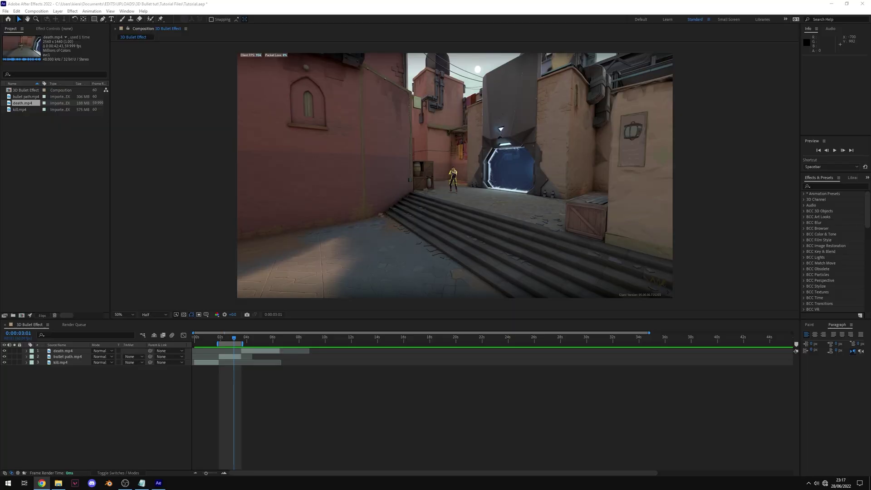
- View blender.org in Chrome and launch Blender
left_click_drag(91, 489, 377, 1)
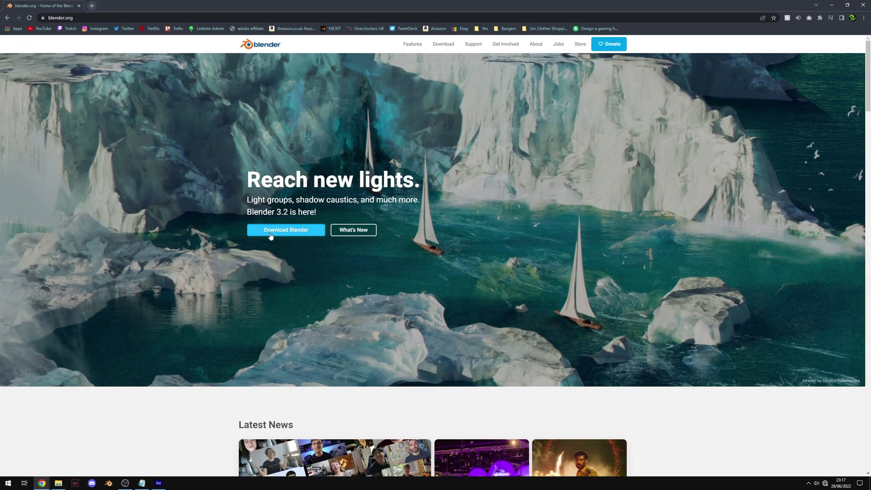
left_click_drag(61, 4, 2, 489)
key("super")
type("blender")
key("Return")
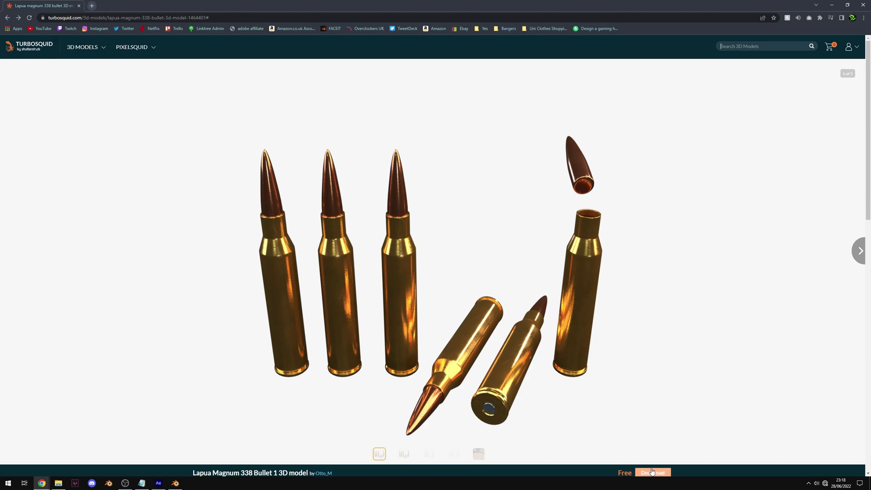
- Review the downloadable files of the Lapua Magnum 338 Bullet 1 model on TurboSquid, and minimize the browser to return to Blender
mouse_move(82, 47)
key("alt+Tab")
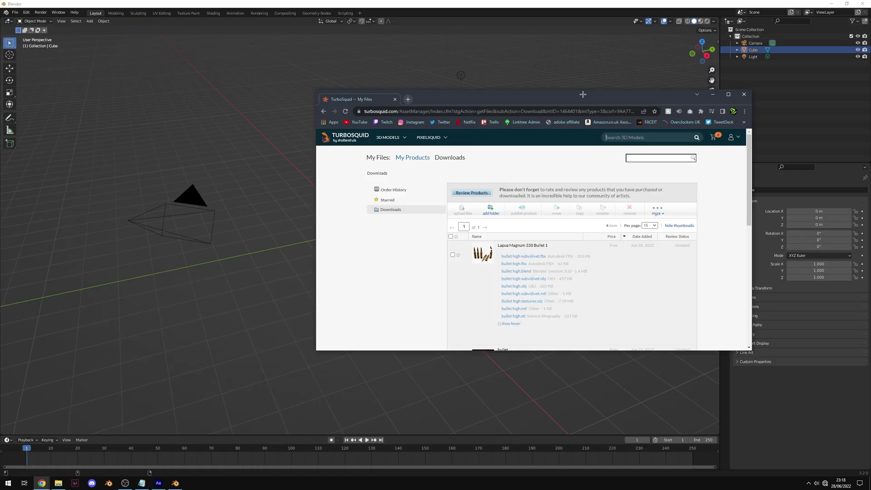
left_click_drag(569, 91, 440, 77)
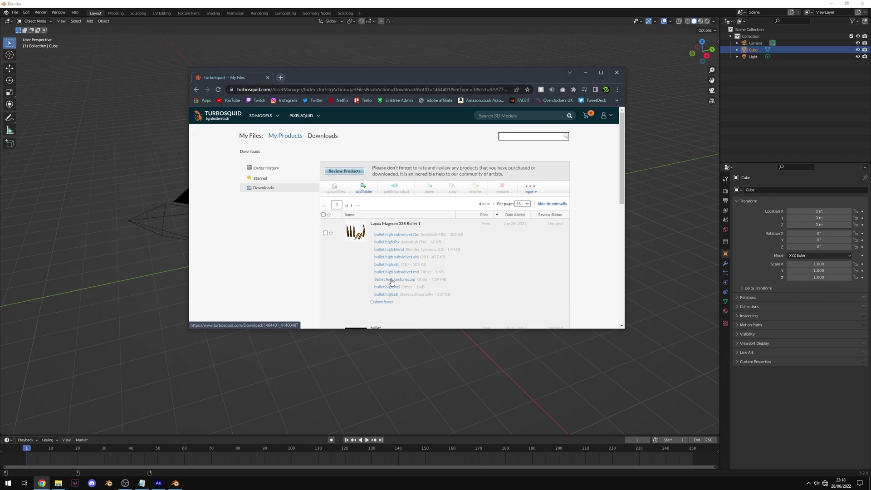
left_click(585, 73)
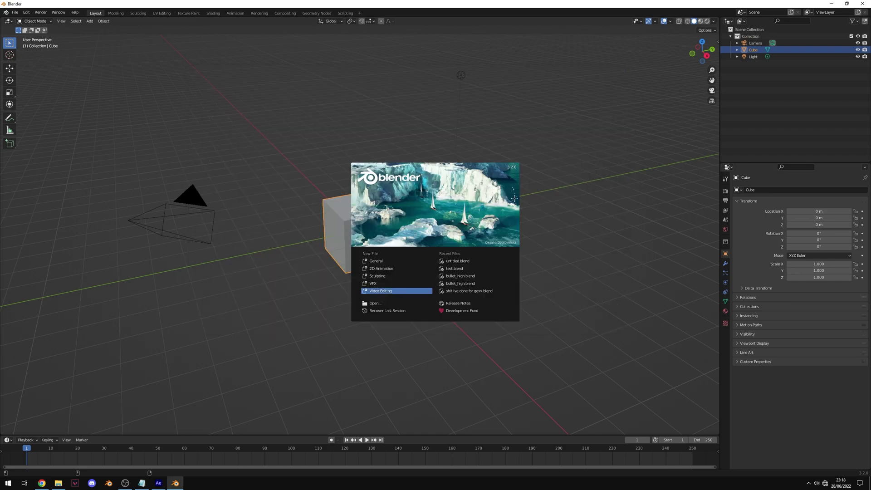
- Dismiss the splash screen and delete the default camera, cube and light from the scene
left_click(567, 127)
key("a")
key("Delete")
key("a")
key("Delete")
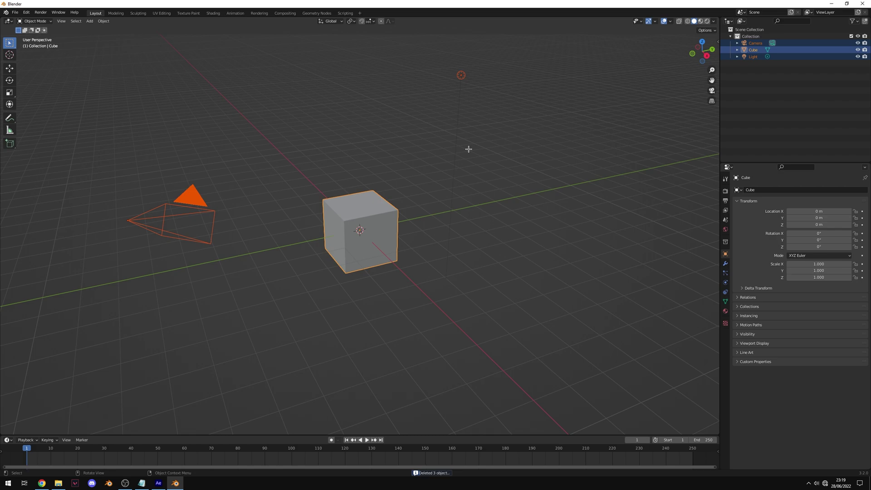
key("Delete")
- Append the bullet objects from the Object folder of bullet_high.blend, located in the Bullet folder
left_click(15, 12)
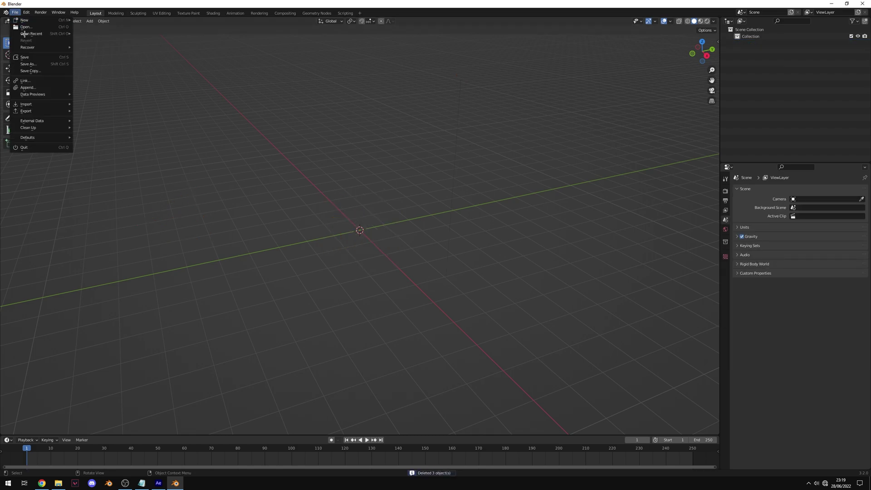
left_click(37, 87)
left_click(275, 317)
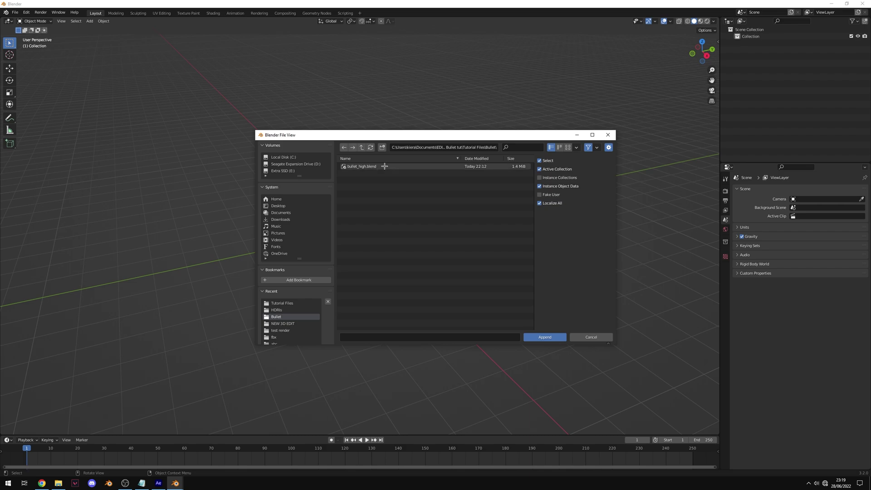
left_click(376, 166)
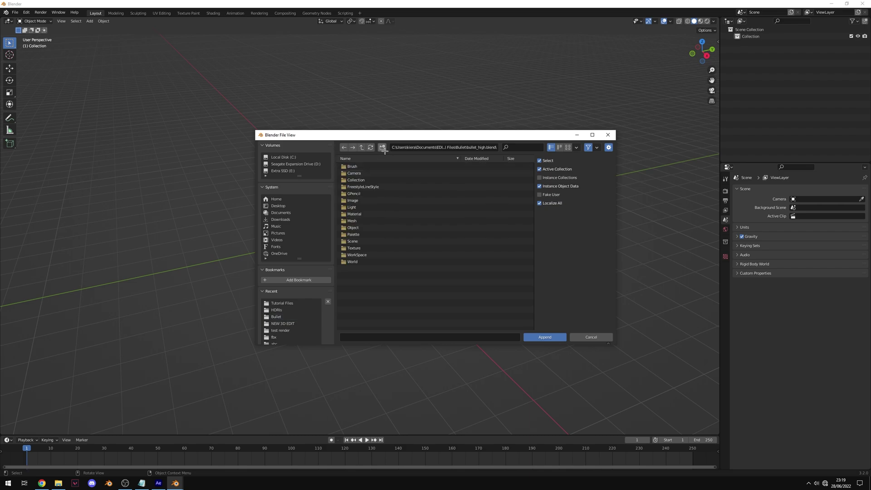
left_click(362, 227)
left_click(363, 193)
left_click(544, 337)
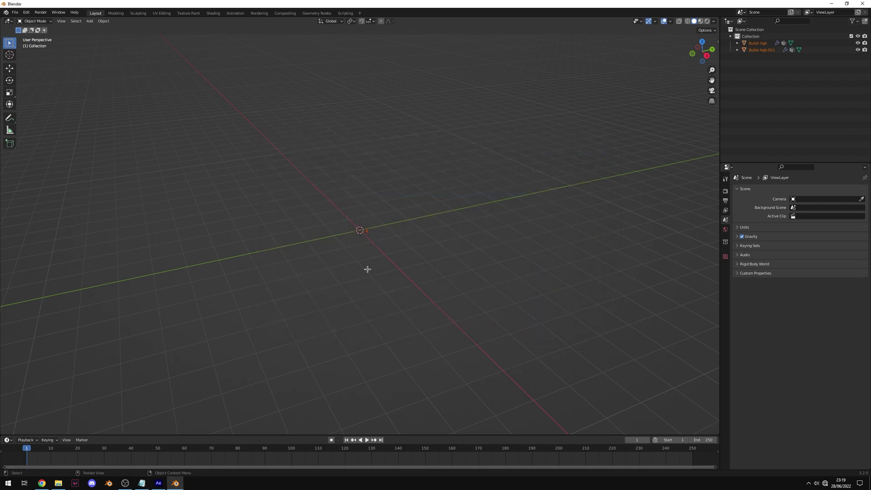
- Frame the appended bullet models, deselect them, and examine the complete cartridge and the separated casing up close
key("KP_Decimal")
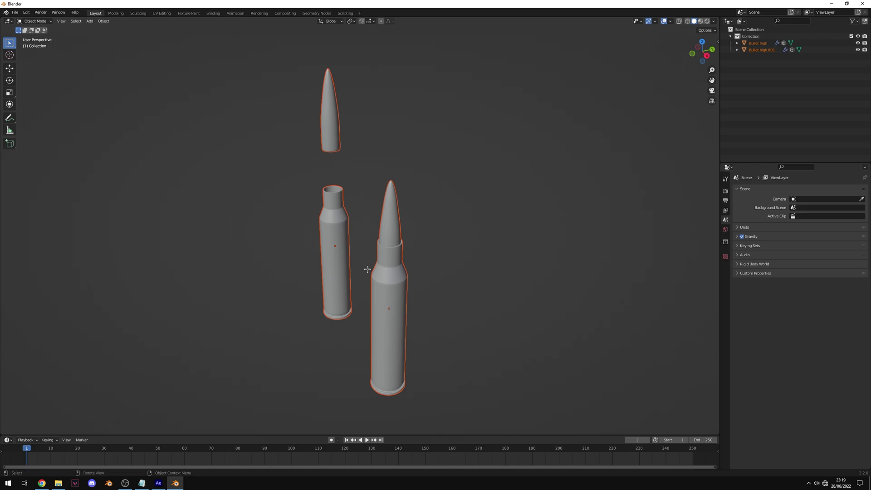
left_click(417, 236)
middle_click_drag(422, 225, 436, 222)
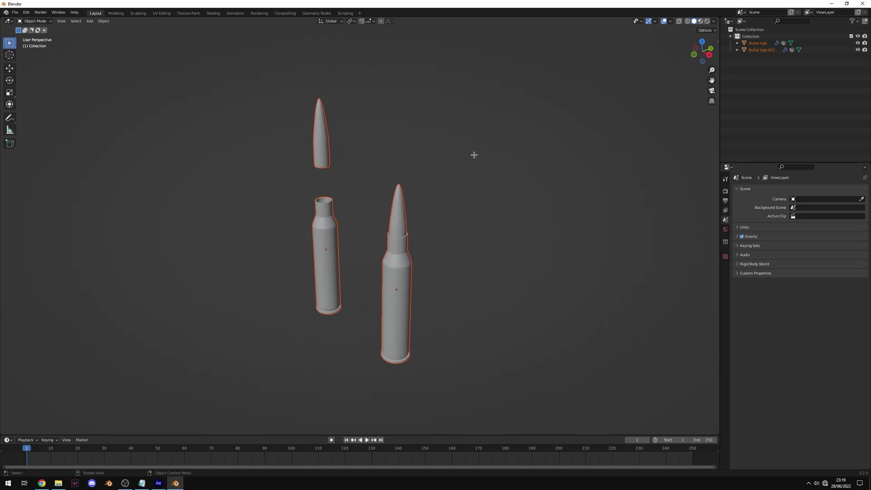
scroll(309, 226, "down", 5)
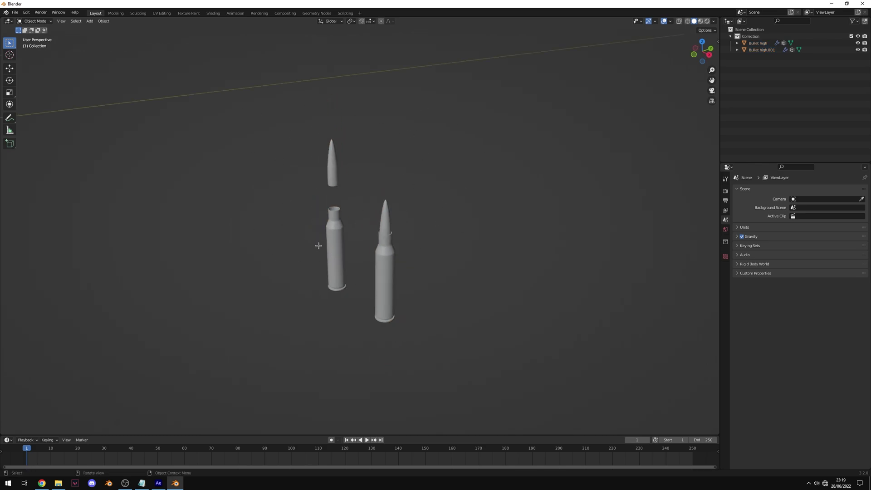
middle_click_drag(326, 202, 396, 225)
scroll(401, 228, "up", 4)
scroll(401, 229, "up", 5)
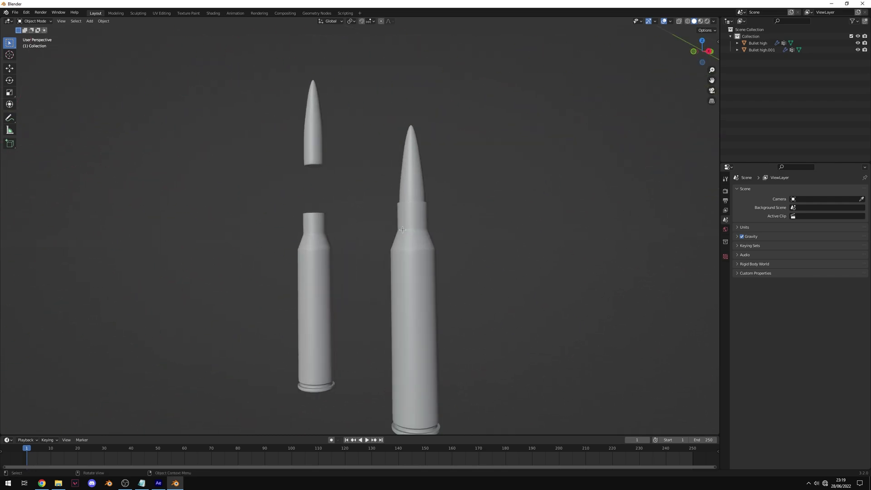
- Delete the complete cartridge model from the scene, keeping the version with the separate casing and projectile
scroll(403, 214, "down", 6)
middle_click_drag(408, 183, 410, 215)
scroll(409, 214, "down", 4)
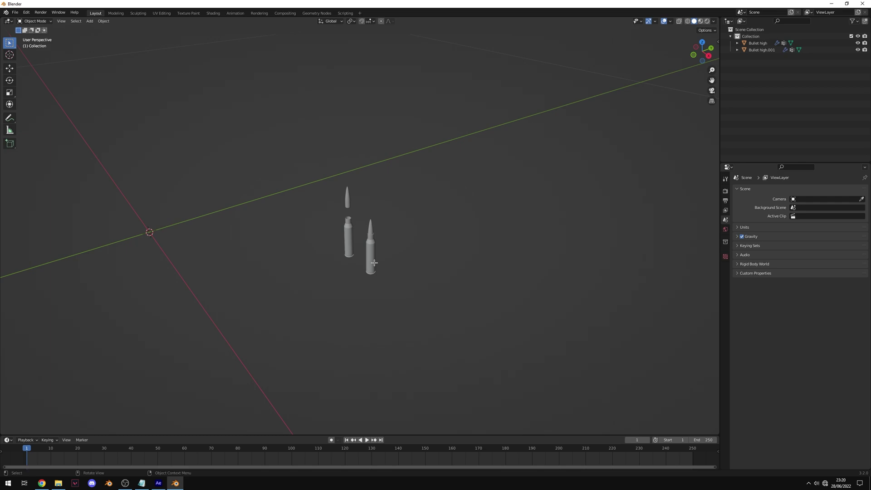
left_click(374, 263)
scroll(374, 262, "up", 2)
left_click_drag(472, 165, 383, 303)
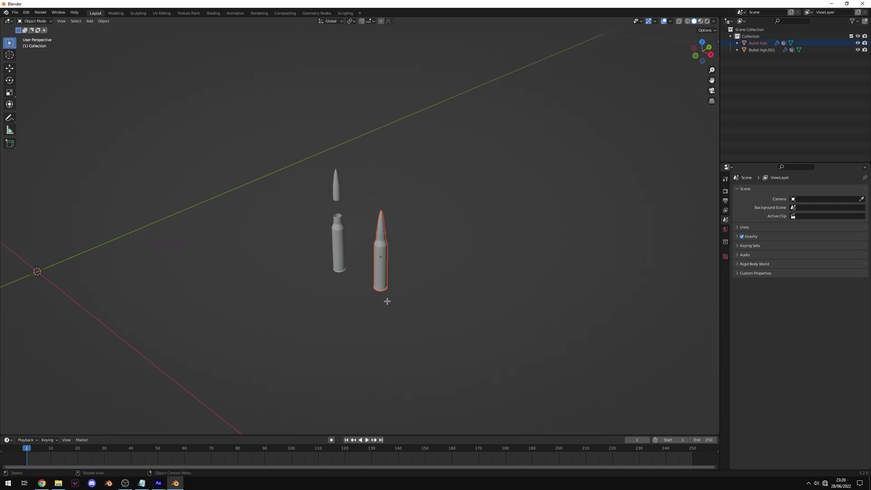
key("Delete")
- Delete the casing geometry from the remaining bullet's mesh with X-ray enabled, keeping only the projectile, and return to Object Mode
middle_click_drag(385, 295, 367, 128)
left_click(349, 252)
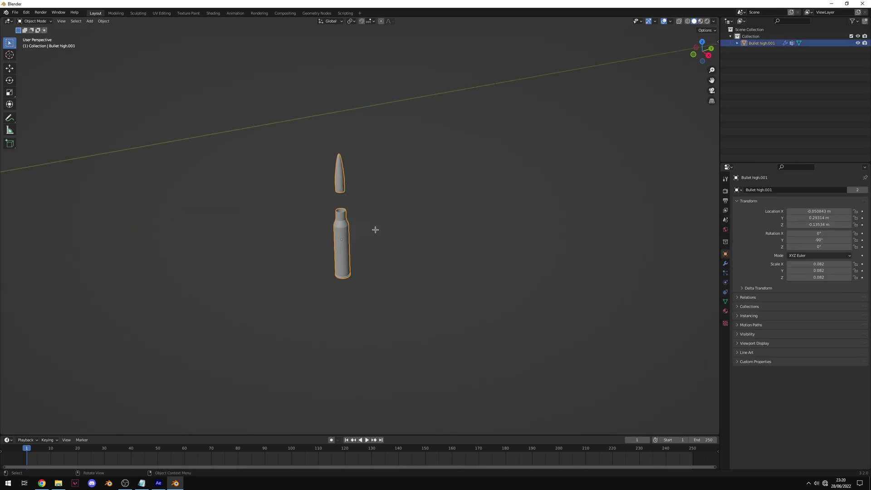
key("Tab")
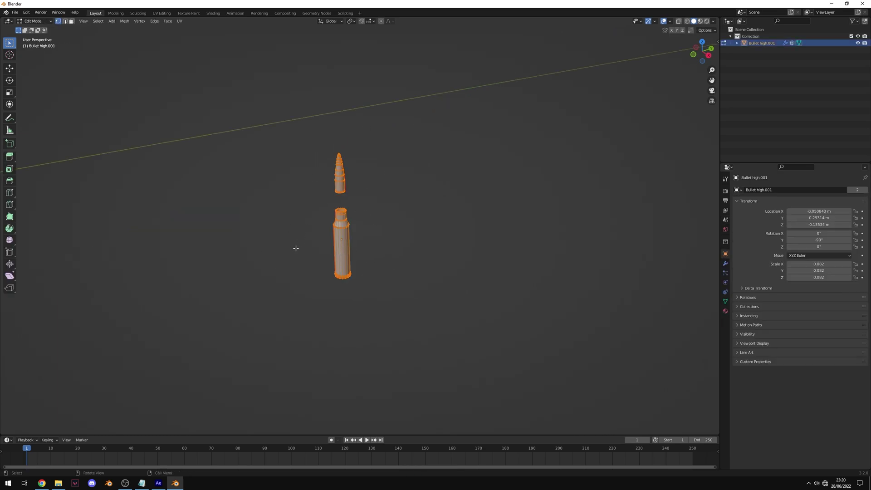
left_click(678, 21)
left_click_drag(418, 195, 252, 327)
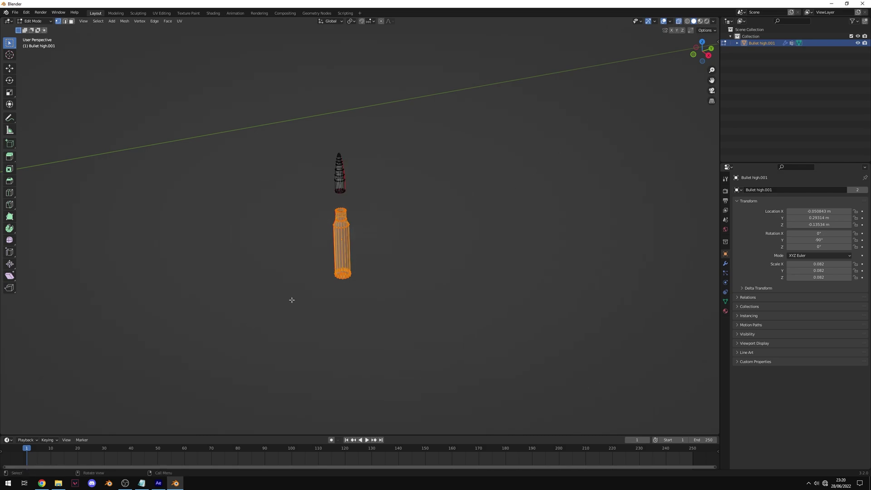
key("x")
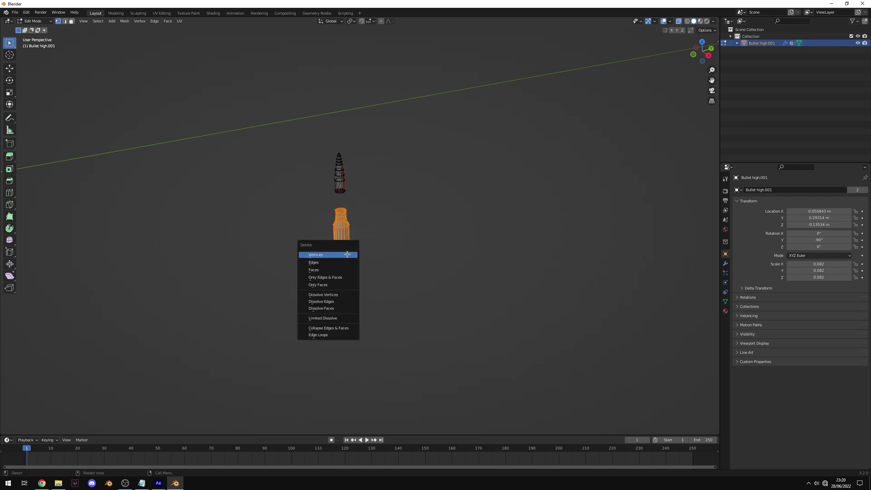
left_click(347, 270)
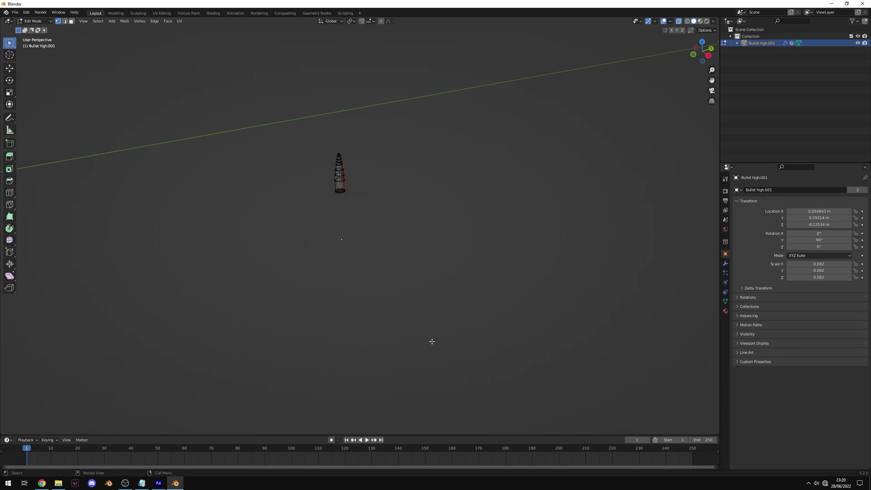
key("Tab")
- Set the projectile's origin to its geometry and snap the object to the 3D cursor at the world origin
right_click(322, 163)
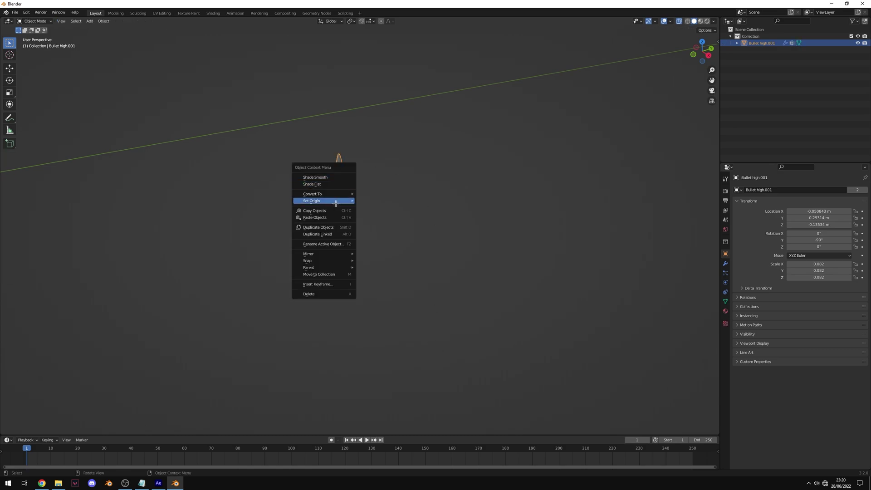
mouse_move(345, 200)
left_click(384, 209)
right_click(341, 182)
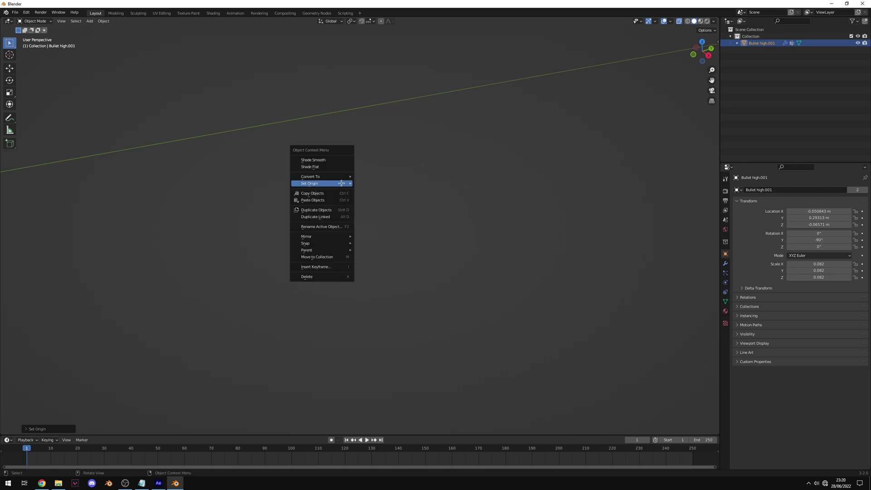
mouse_move(338, 243)
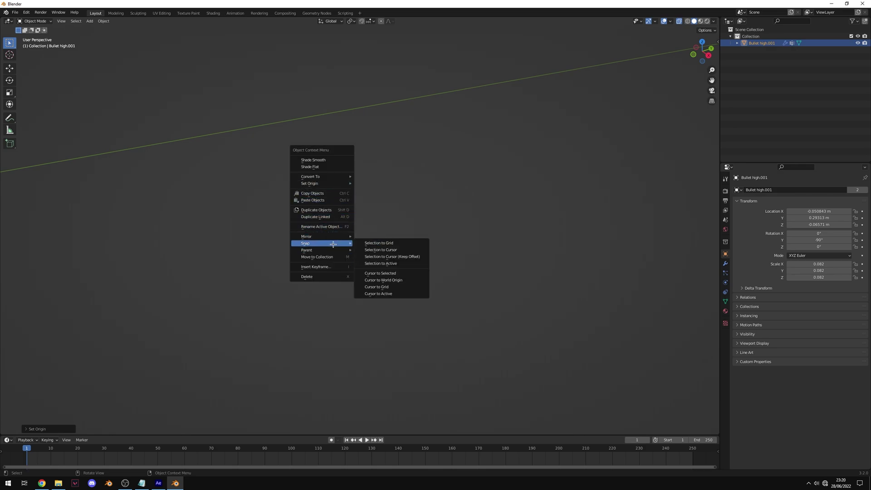
left_click(402, 249)
middle_click_drag(305, 186, 226, 234)
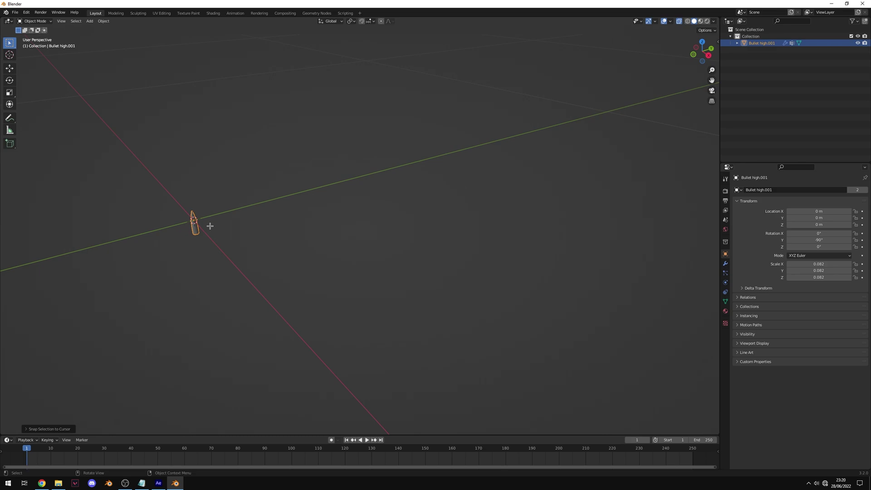
key("KP_Decimal")
middle_click_drag(291, 141, 593, 231)
scroll(593, 230, "down", 3)
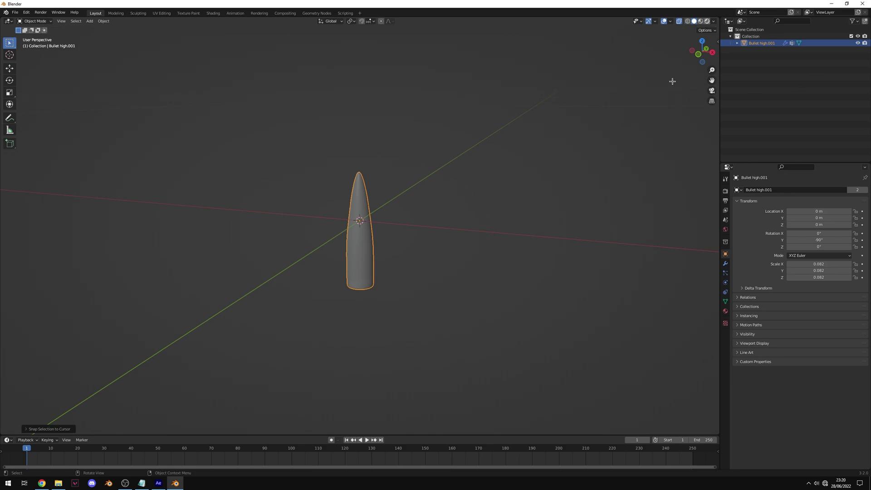
- Show the projectile in Rendered viewport shading and set the render engine to Cycles
key("z")
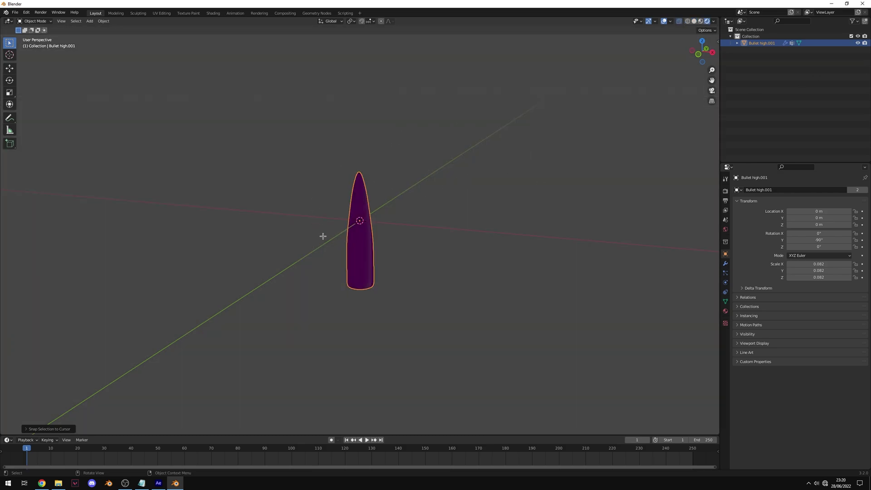
scroll(323, 235, "up", 2)
middle_click_drag(346, 173, 401, 202)
left_click(724, 191)
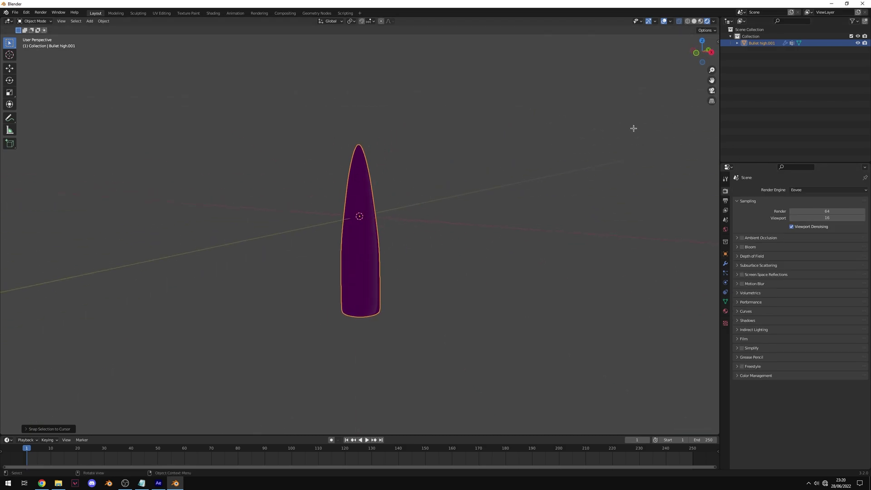
left_click(802, 190)
left_click(802, 187)
left_click(802, 189)
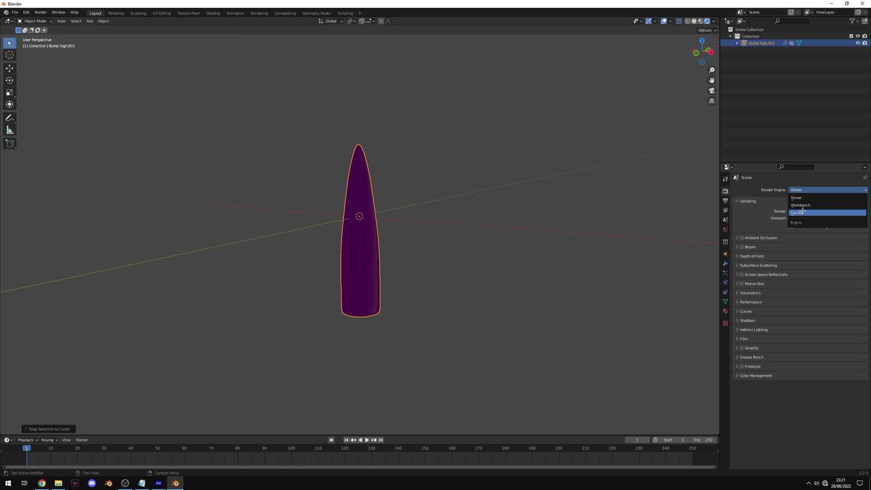
middle_click_drag(374, 207, 376, 188)
- Open the Shading workspace and examine the image texture nodes of the High poly bullet material
left_click(213, 13)
scroll(399, 345, "down", 3)
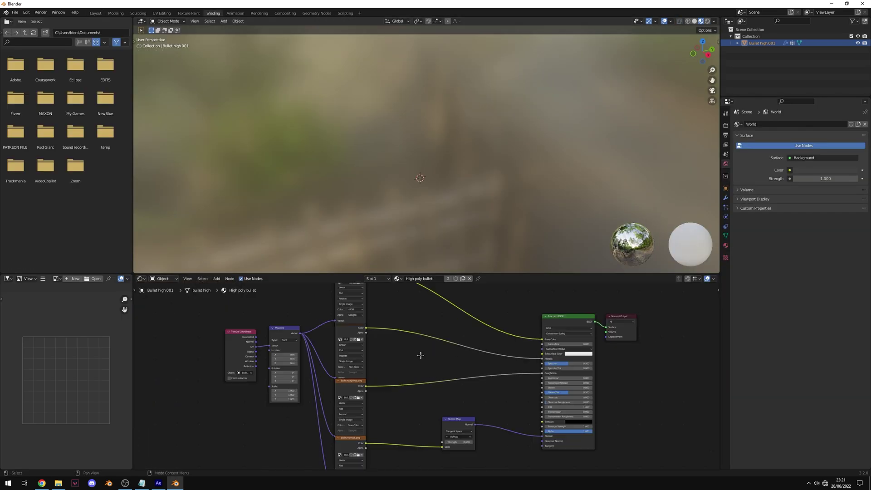
mouse_move(395, 331)
middle_mouse_down()
mouse_move(410, 354)
mouse_move(417, 336)
mouse_move(453, 339)
mouse_move(452, 307)
middle_mouse_up()
scroll(417, 337, "up", 2)
left_click(390, 334)
left_click(389, 342)
left_click(377, 373)
scroll(403, 416, "up", 4)
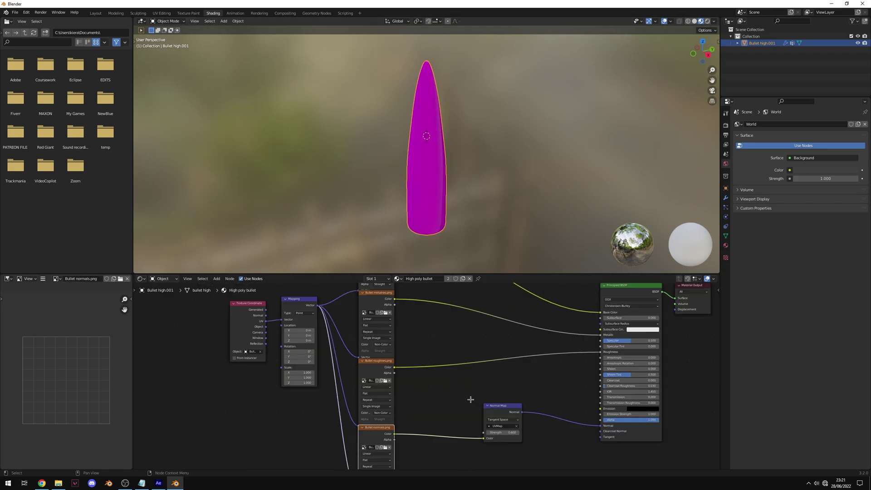
middle_click_drag(470, 399, 469, 389)
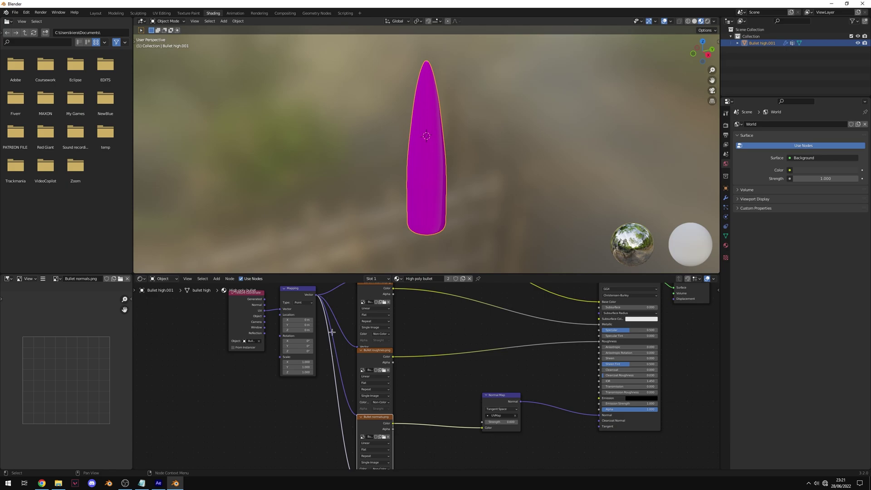
middle_click_drag(405, 440, 398, 384)
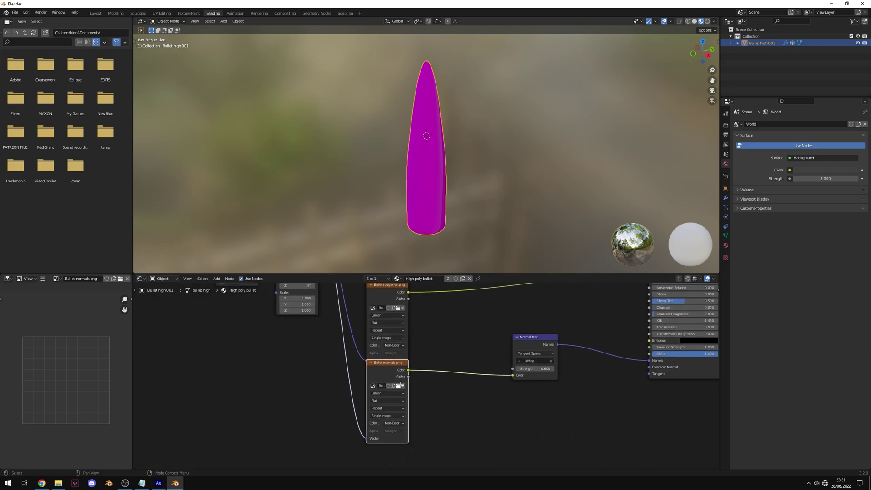
- Load Bullet normals.png from the Bullet folder into the image texture node feeding the Normal Map
left_click(397, 385)
left_click(358, 173)
double_click(359, 173)
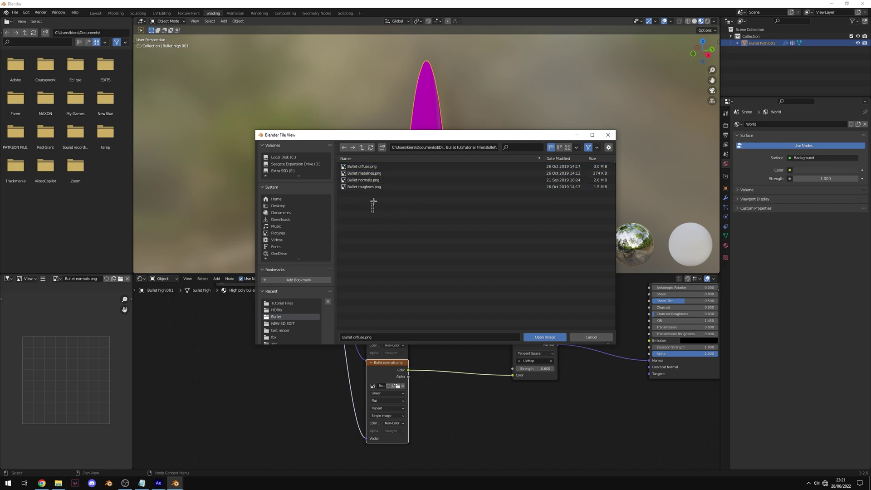
left_click_drag(373, 208, 386, 159)
left_click(383, 216)
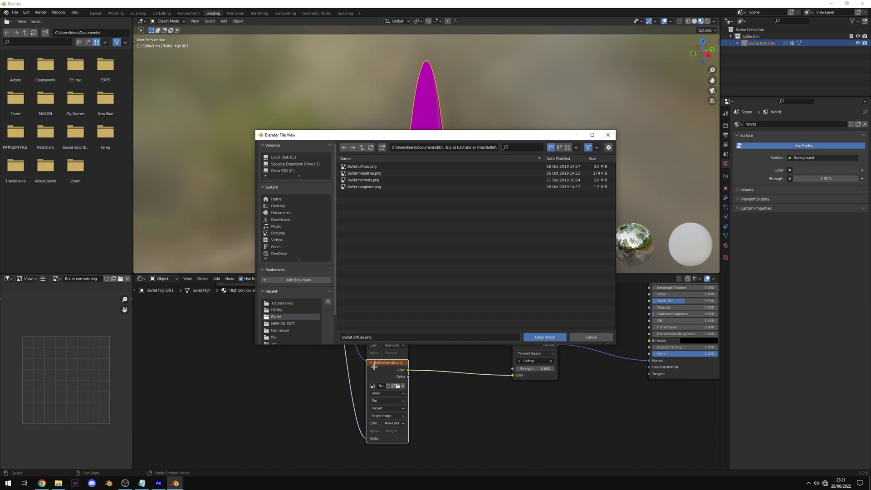
left_click(373, 180)
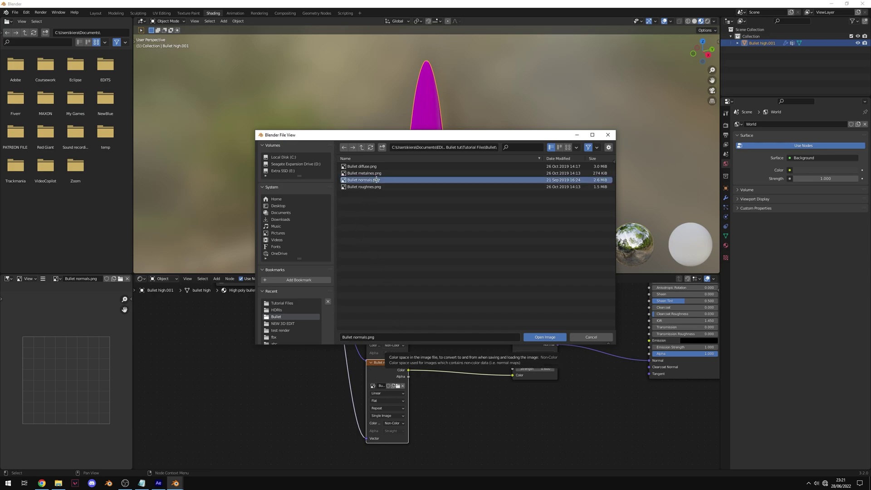
left_click(545, 335)
middle_click_drag(498, 333, 485, 437)
middle_click_drag(449, 399, 454, 359)
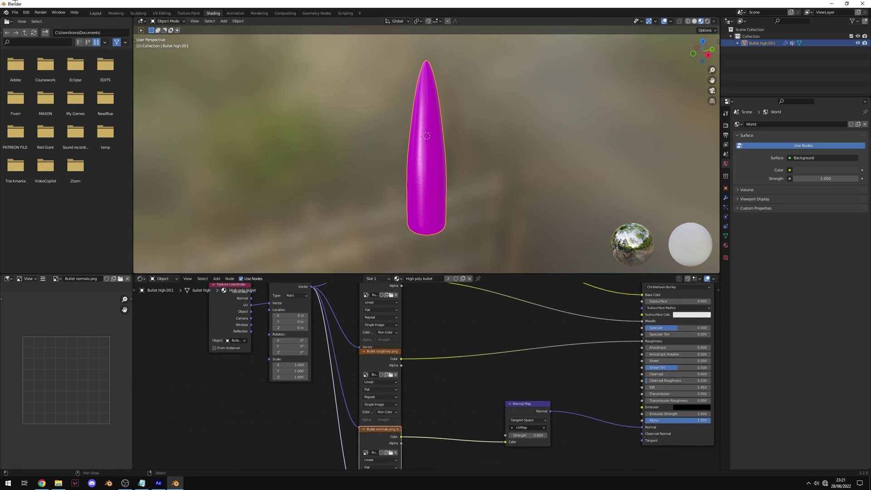
- Relink the bullet's missing textures by running Find Missing Files on the Bullet folder
left_click(15, 13)
mouse_move(32, 120)
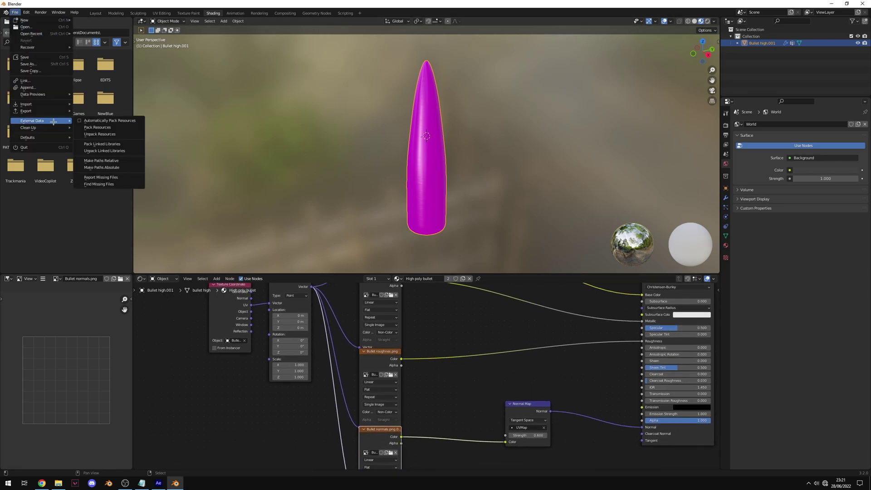
left_click(105, 183)
left_click(277, 303)
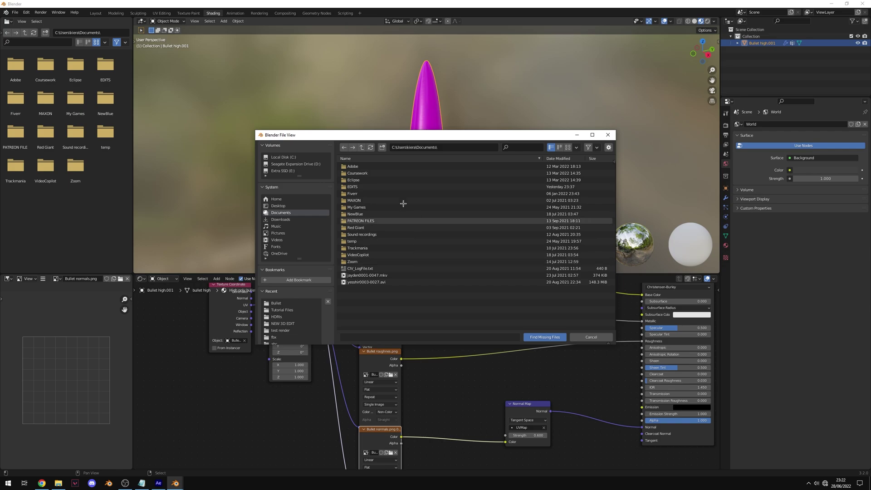
left_click_drag(377, 234, 490, 155)
left_click(546, 338)
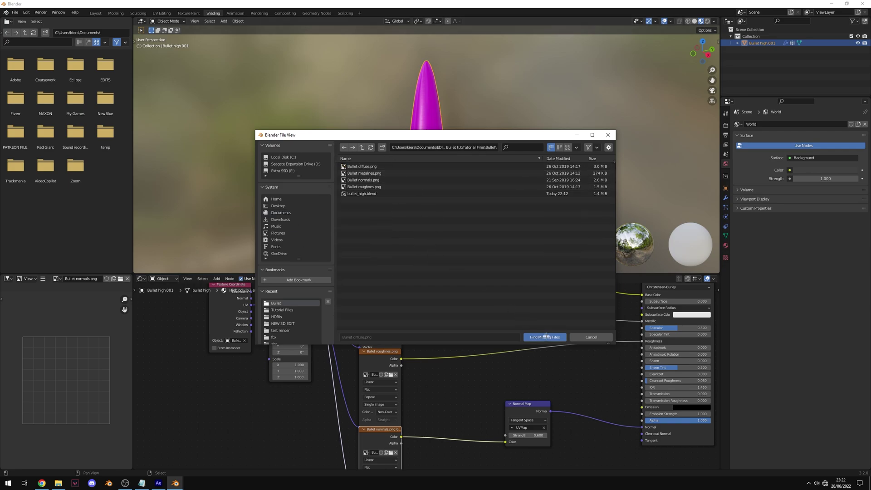
scroll(434, 344, "down", 3)
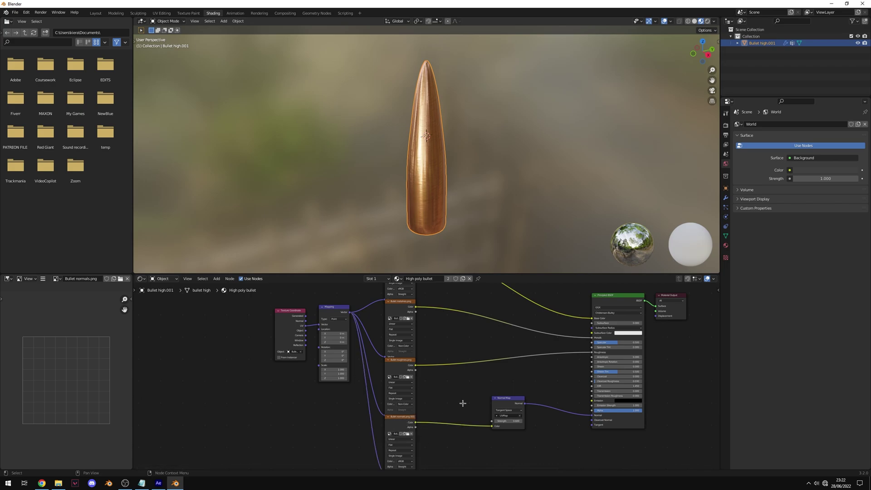
- Examine the textured bullet from several angles, comparing Rendered and Material Preview shading
middle_click_drag(485, 244, 386, 39)
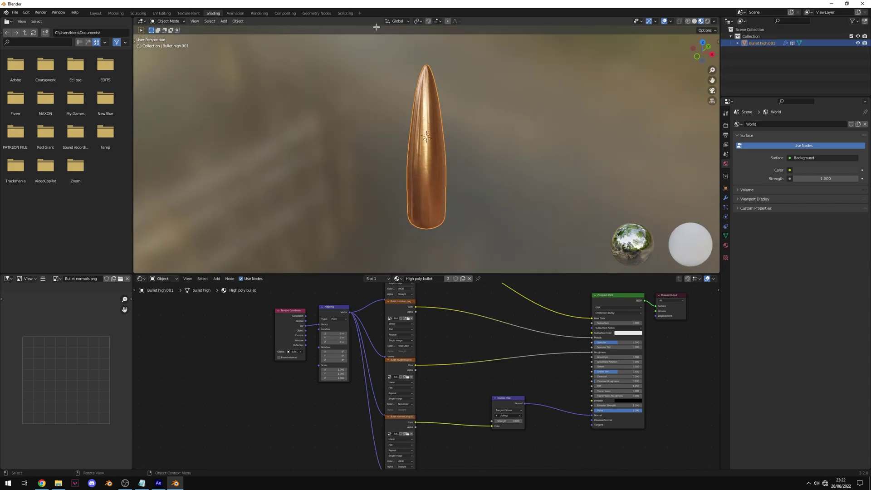
left_click(706, 21)
left_click(700, 21)
middle_click_drag(425, 124, 513, 114)
middle_click_drag(456, 159, 383, 159)
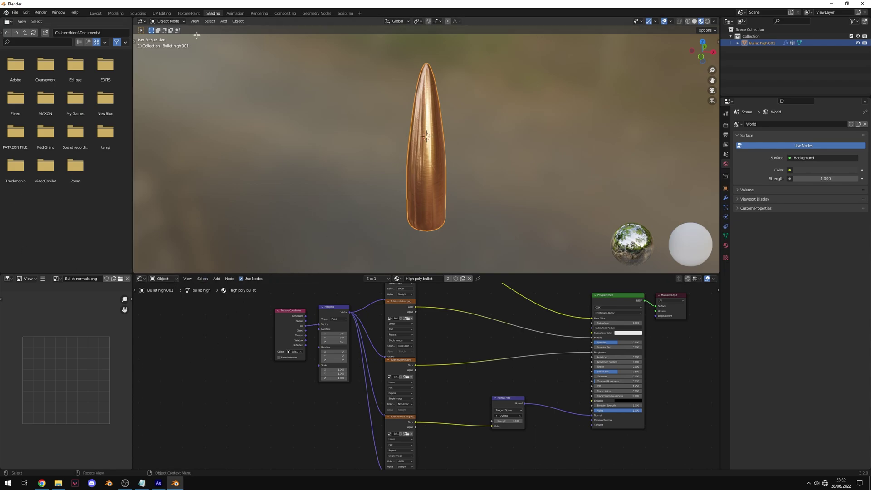
- Switch the shader editor to the World nodes and delete the Background node
left_click(187, 275)
left_click(169, 276)
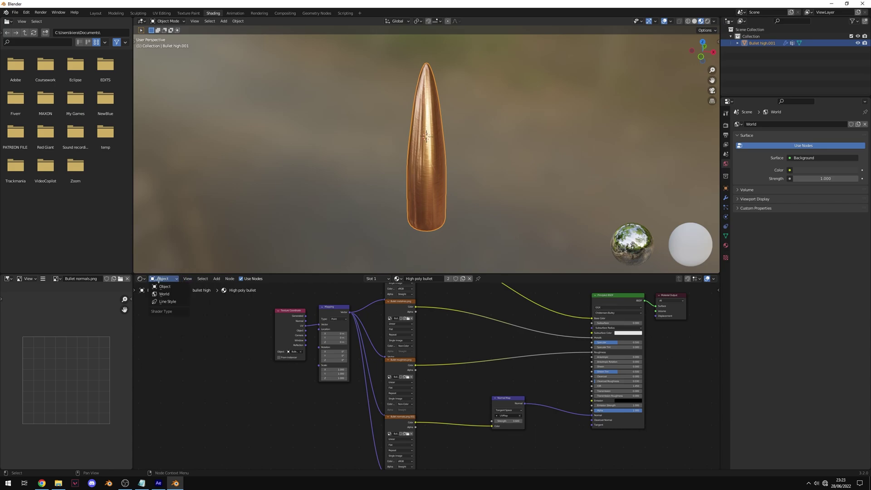
left_click(168, 294)
key("Home")
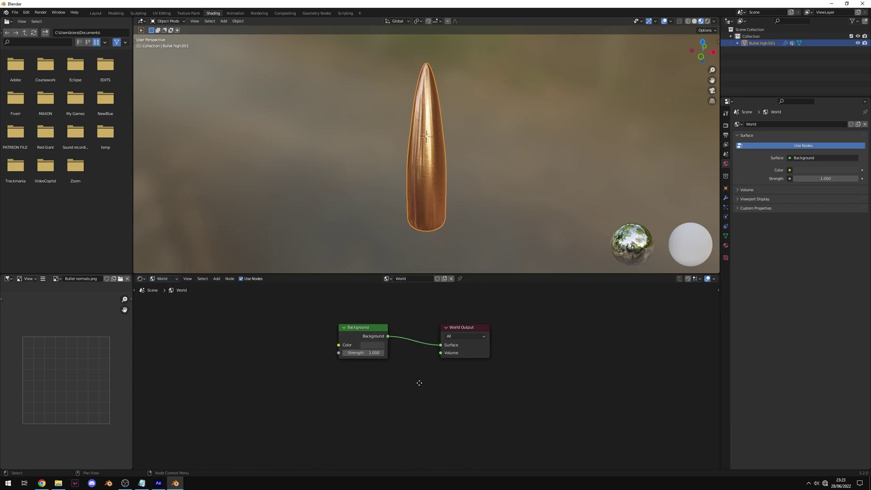
left_click(375, 350)
key("x")
- Add an Environment Texture node and connect its Color output to the World Output's Surface input
key("shift+a")
left_click(376, 350)
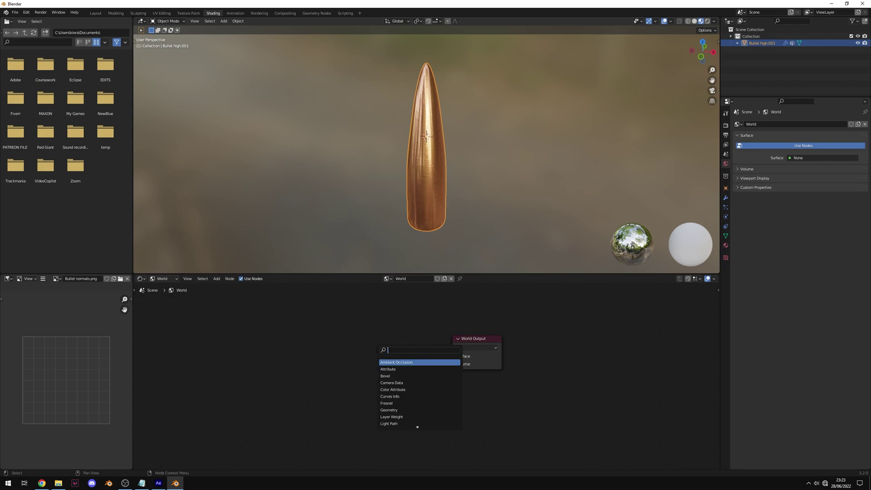
type("environment")
key("Return")
left_click(406, 352)
left_click_drag(399, 348, 463, 357)
left_click(403, 363)
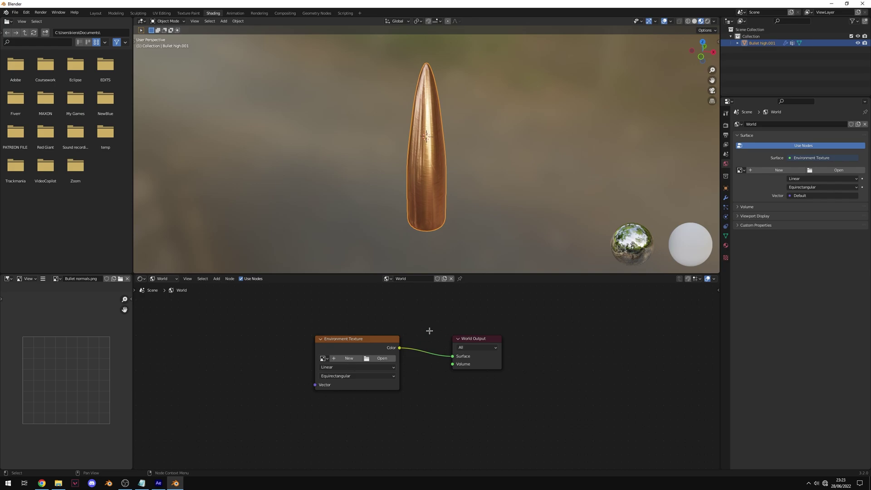
- Load Delta.hdr from Tutorial Files into the Environment Texture node and preview the bullet against it in Rendered shading
left_click(394, 358)
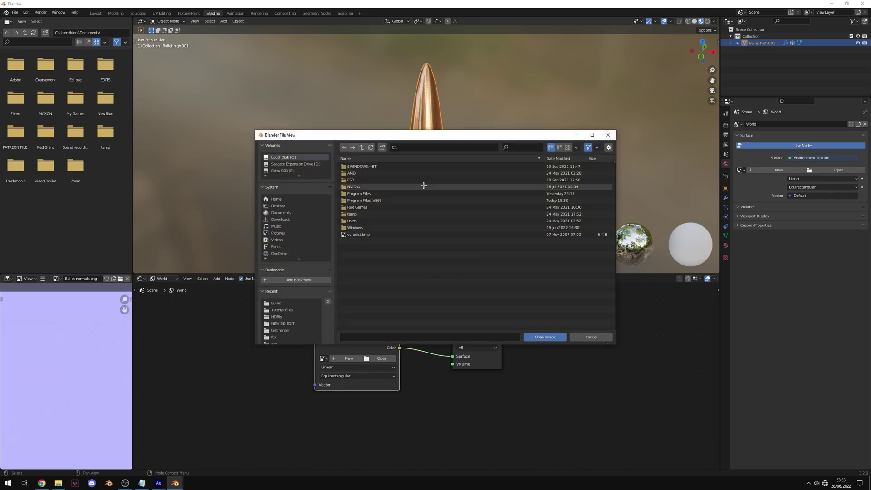
left_click(378, 227)
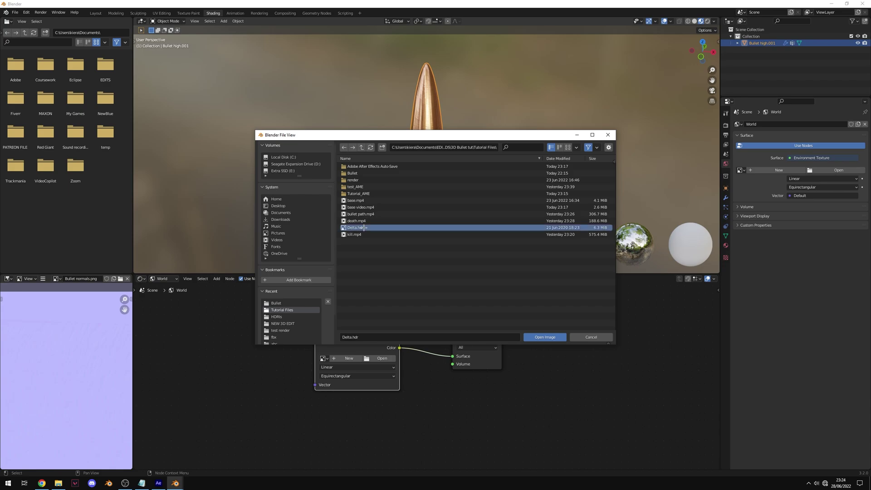
left_click(365, 229)
left_click(543, 336)
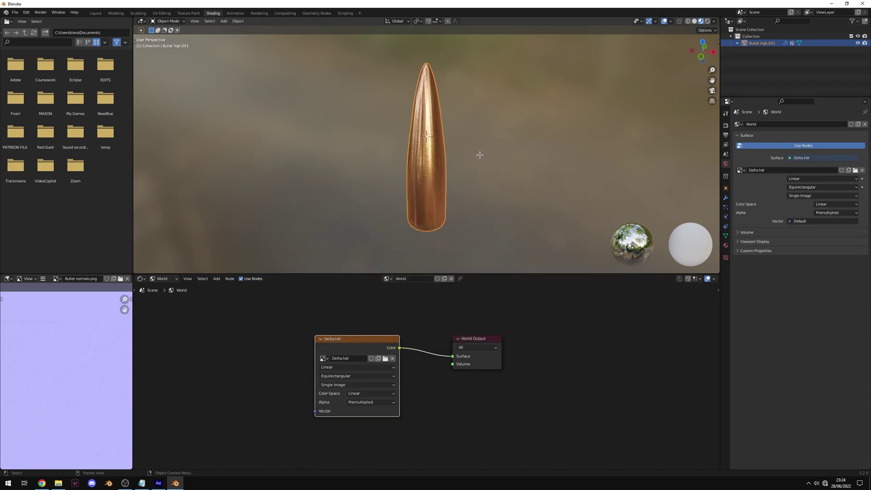
scroll(480, 154, "down", 3)
left_click(707, 21)
scroll(504, 170, "down", 5)
middle_click_drag(505, 171, 405, 163)
middle_click_drag(447, 145, 374, 161)
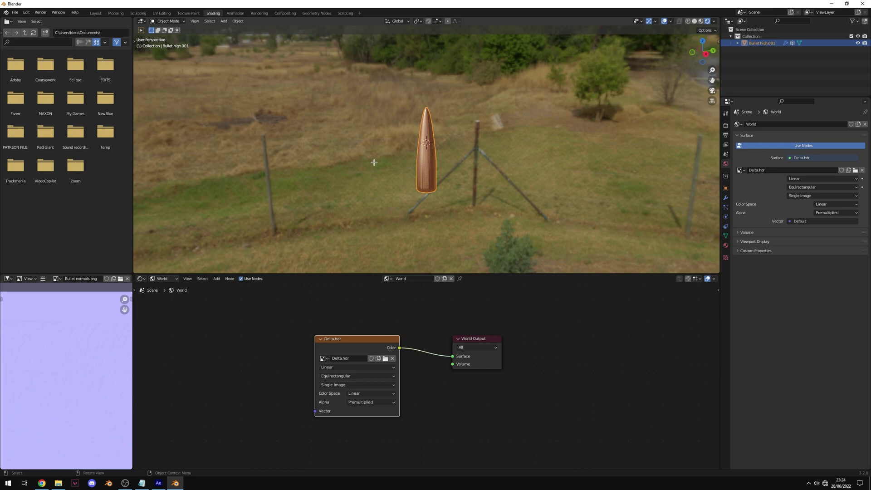
- Switch to the Layout workspace and enable the Transparent film option in the render settings
left_click(96, 12)
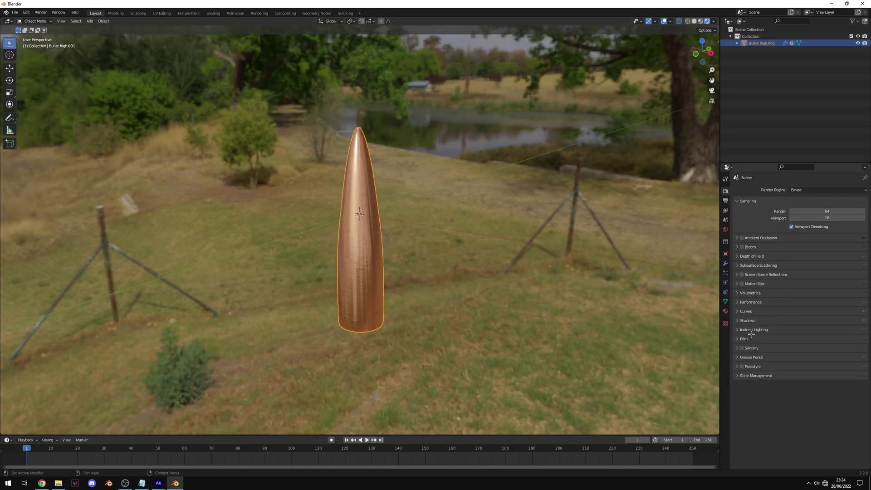
left_click(738, 339)
left_click(792, 358)
mouse_move(502, 253)
middle_mouse_down()
mouse_move(457, 235)
mouse_move(418, 235)
mouse_move(461, 238)
middle_mouse_up()
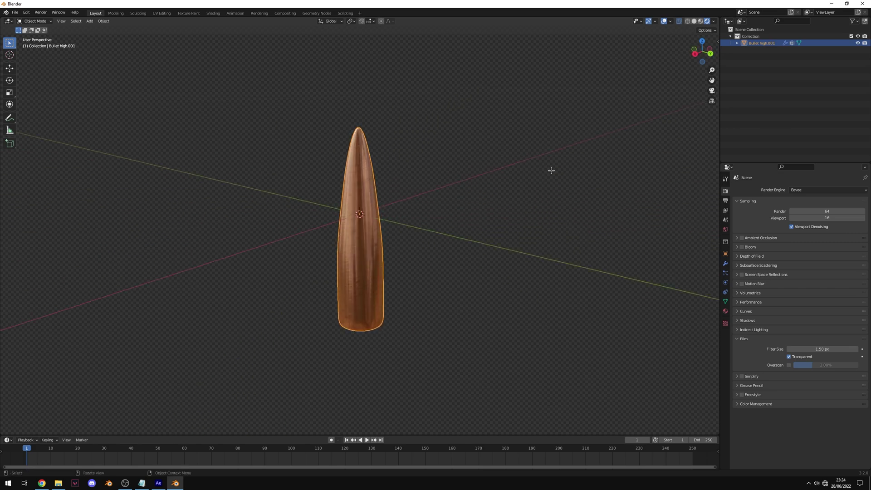
- Return the viewport to Material Preview shading, deselect the bullet and add a camera at the world origin
left_click(700, 21)
scroll(413, 227, "down", 1)
scroll(413, 226, "down", 7)
left_click(413, 226)
middle_click_drag(413, 226, 395, 227)
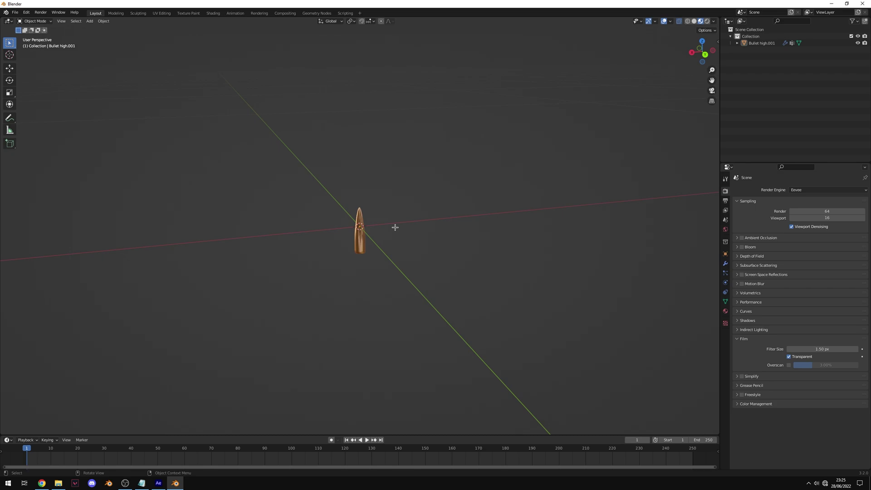
key("shift+a")
left_click(362, 317)
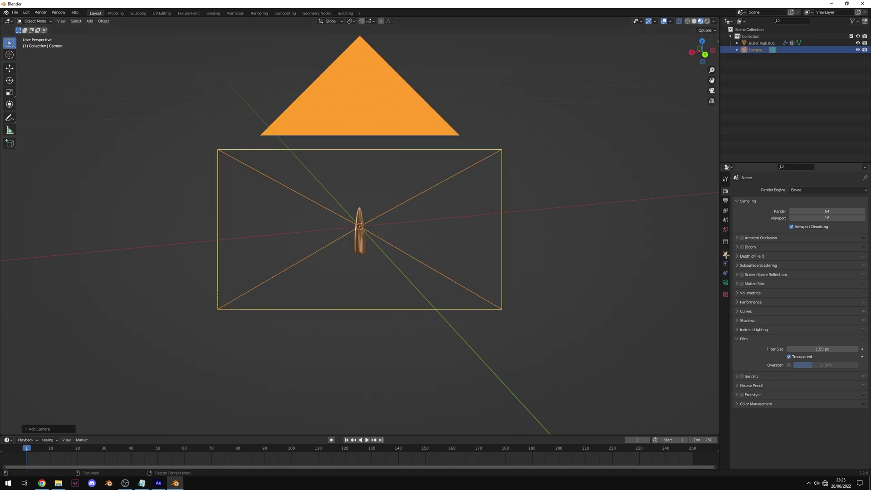
- Set the camera's rotation to 90° on X and 0° on Y and Z
left_click(725, 254)
left_click_drag(803, 233, 808, 241)
type("0")
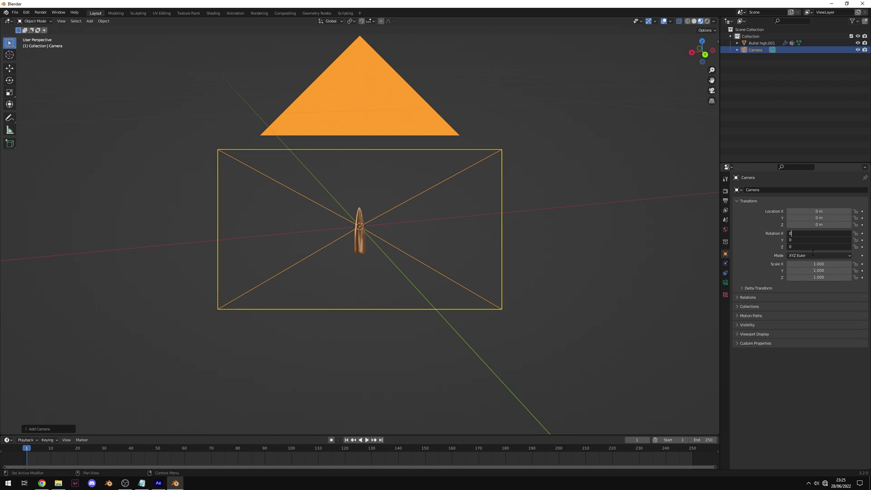
key("Return")
left_click(834, 233)
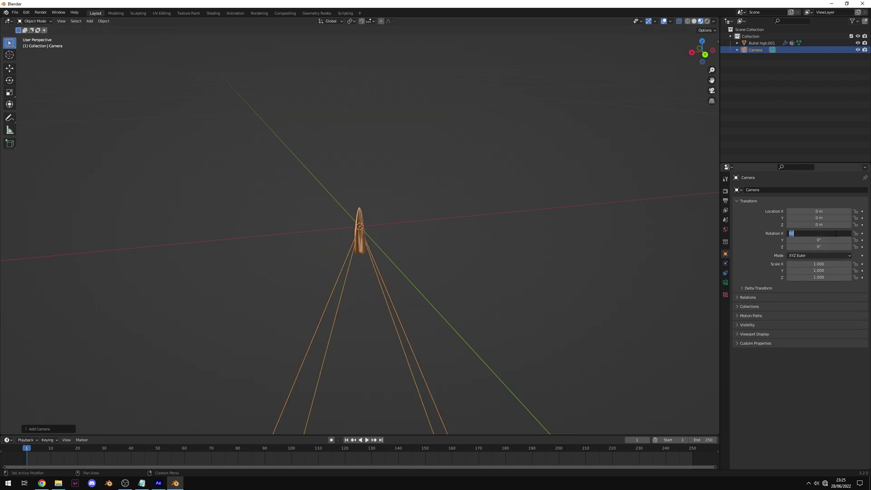
key("Return")
- Enlarge the bullet uniformly to a scale of about 1.578 in front of the camera
left_click(507, 209)
scroll(507, 212, "down", 15)
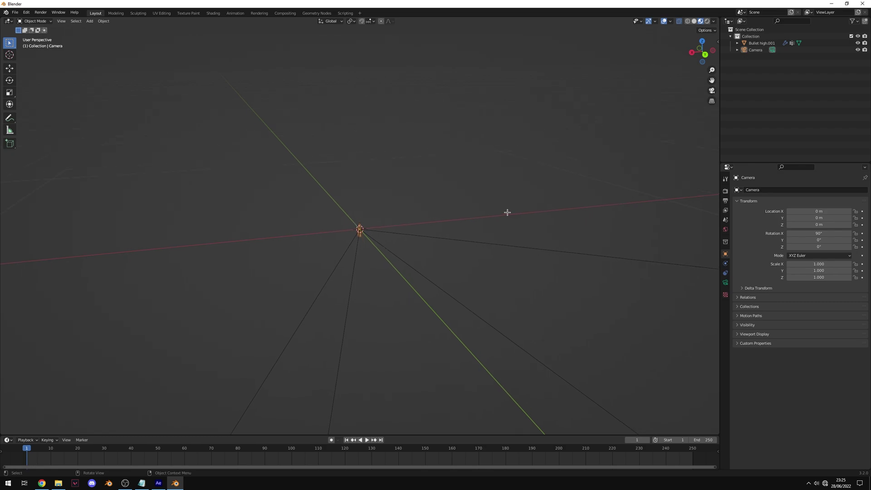
middle_click_drag(410, 222, 526, 233)
middle_click_drag(560, 192, 526, 188)
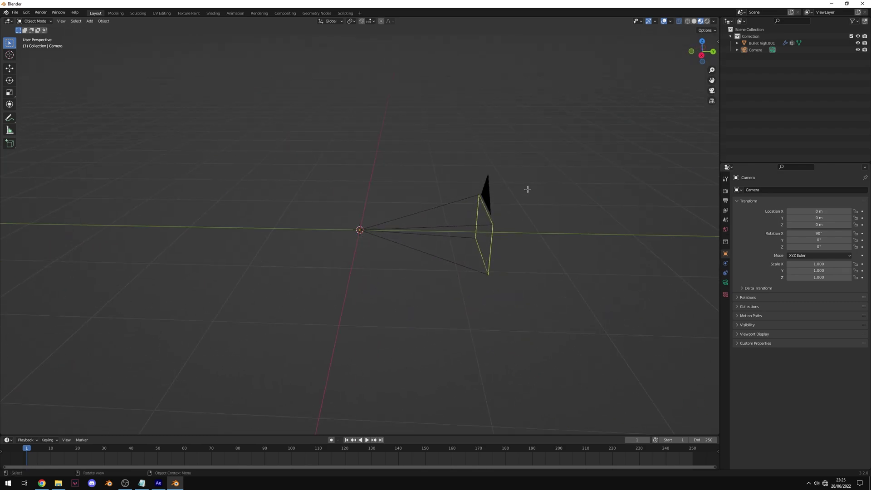
scroll(526, 189, "up", 1)
left_click(514, 187)
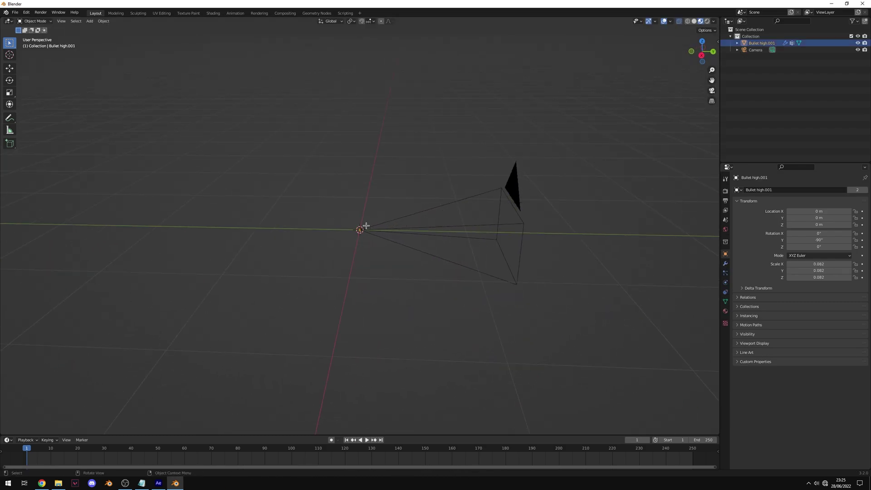
key("s")
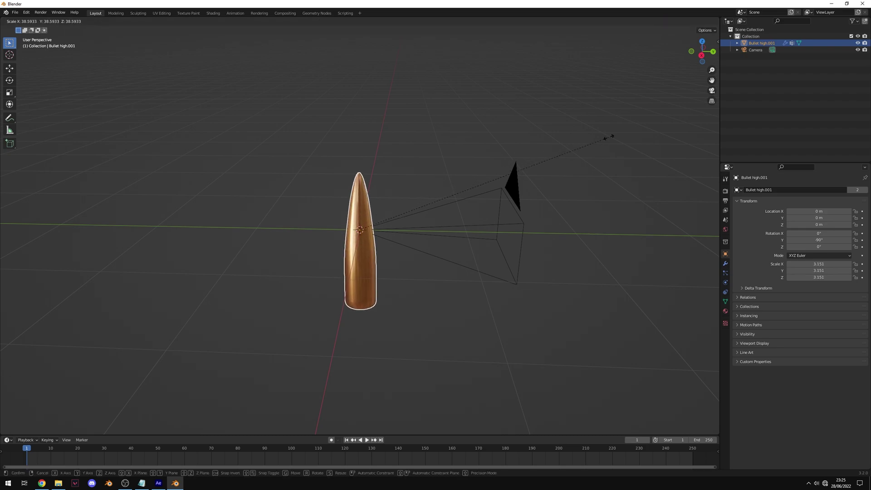
left_click(488, 177)
middle_click_drag(401, 221, 402, 209)
key("s")
- Rotate the bullet -90° about the global X axis so its tip points along positive Y
key("r")
key("x")
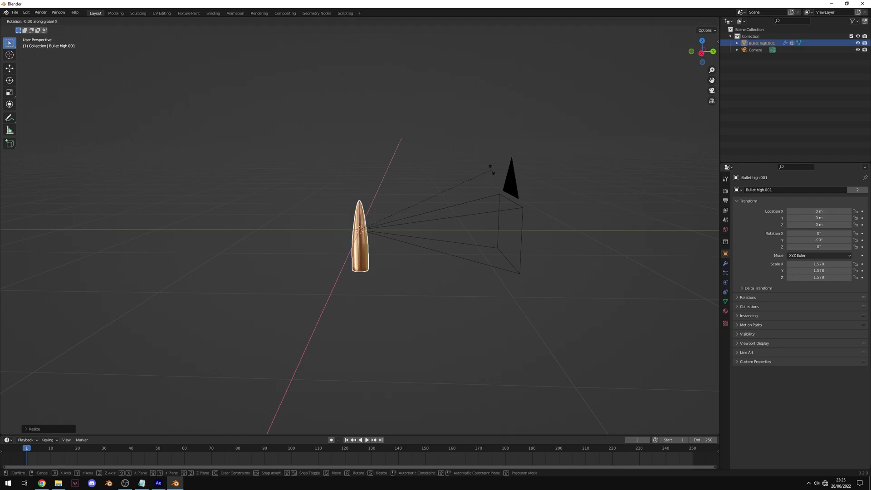
key("equal")
type("90")
key("Return")
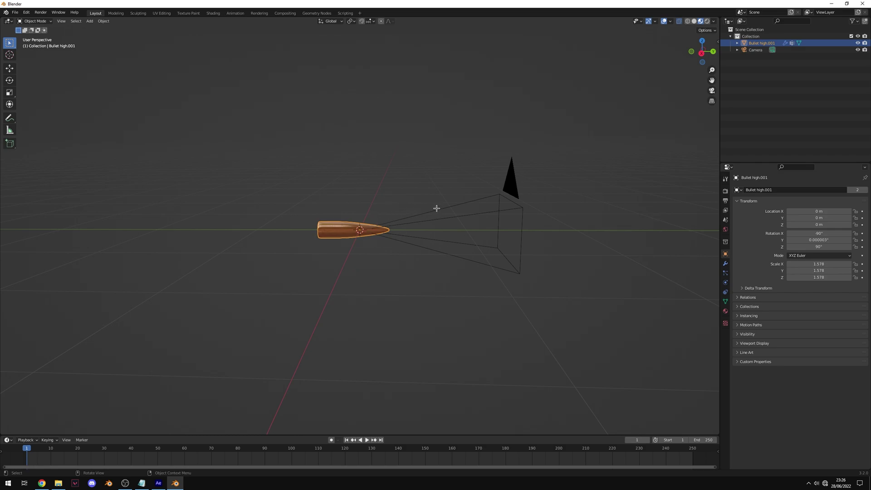
- Move the bullet along Y to about 2.3 m in front of the camera and switch to the camera view
key("g")
key("y")
left_click(675, 205)
middle_click_drag(675, 205, 583, 192)
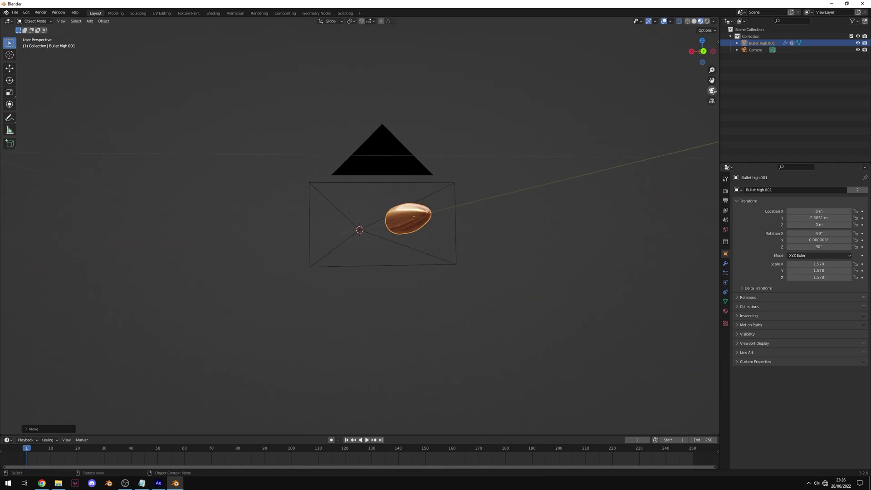
key("KP_0")
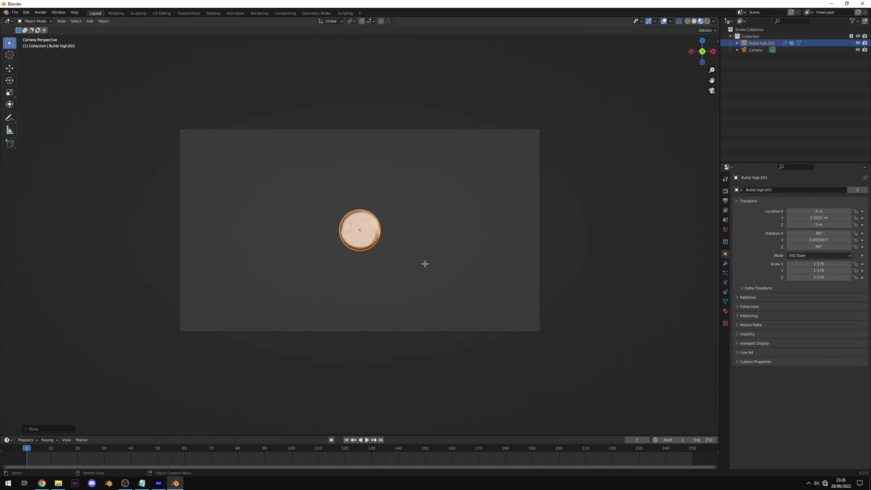
left_click(385, 222)
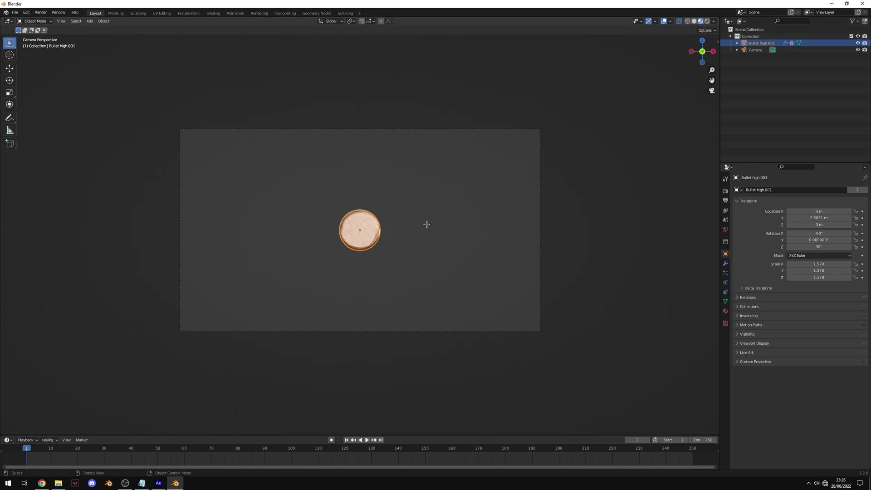
key("g")
key("y")
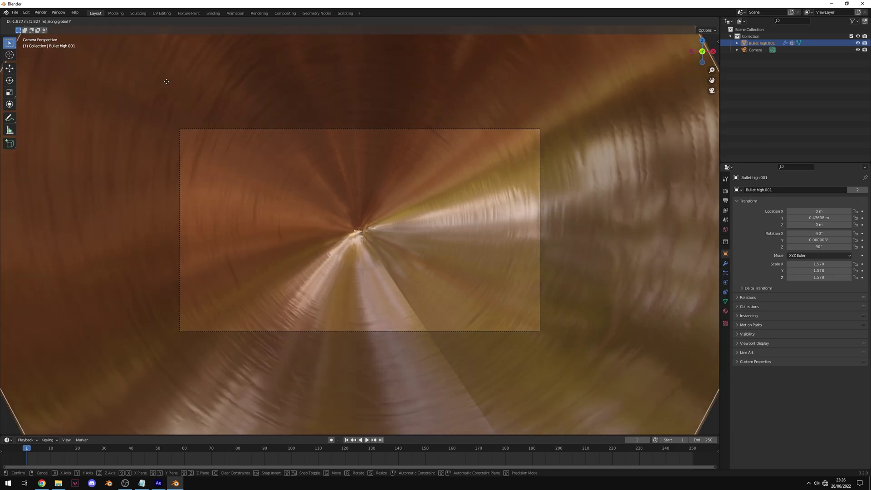
key("Escape")
- Give the camera a background Movie Clip using base video.mp4 from the Tutorial Files folder
left_click(538, 284)
left_click(537, 284)
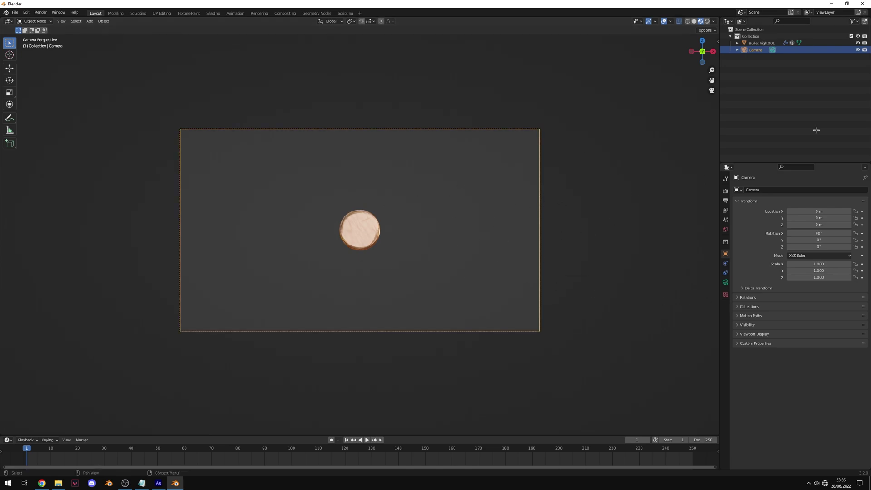
left_click(725, 282)
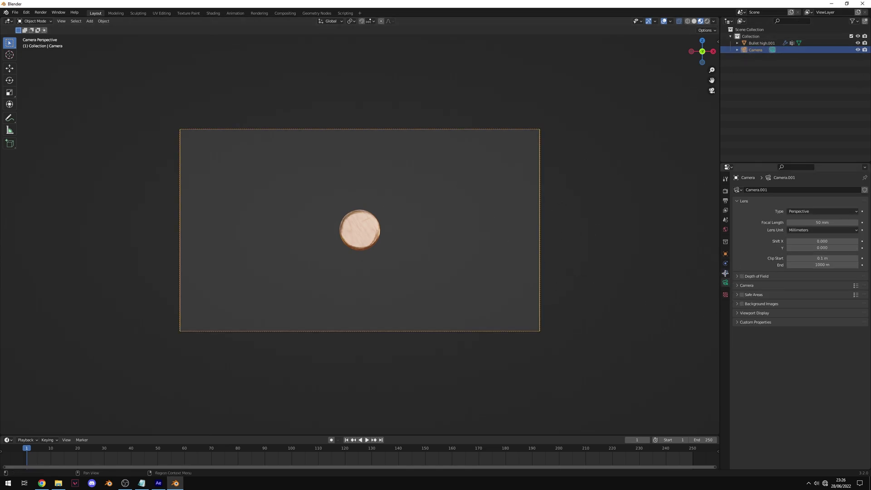
left_click(738, 304)
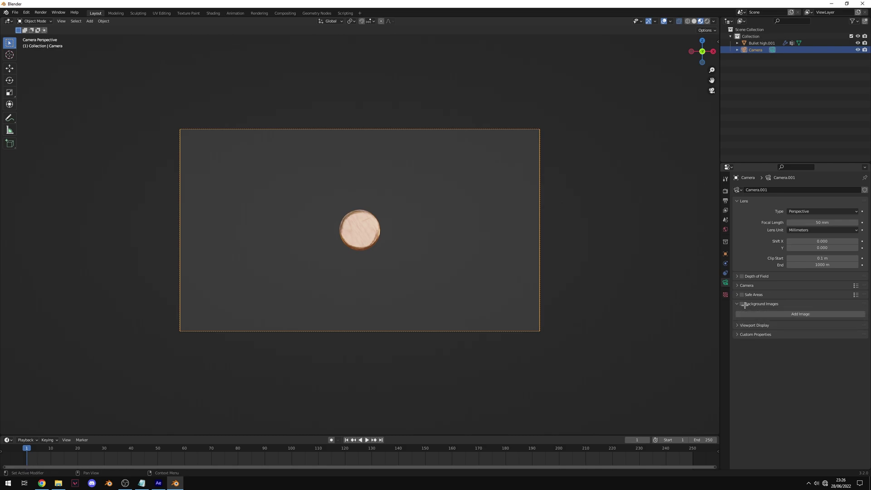
left_click(800, 314)
left_click(844, 333)
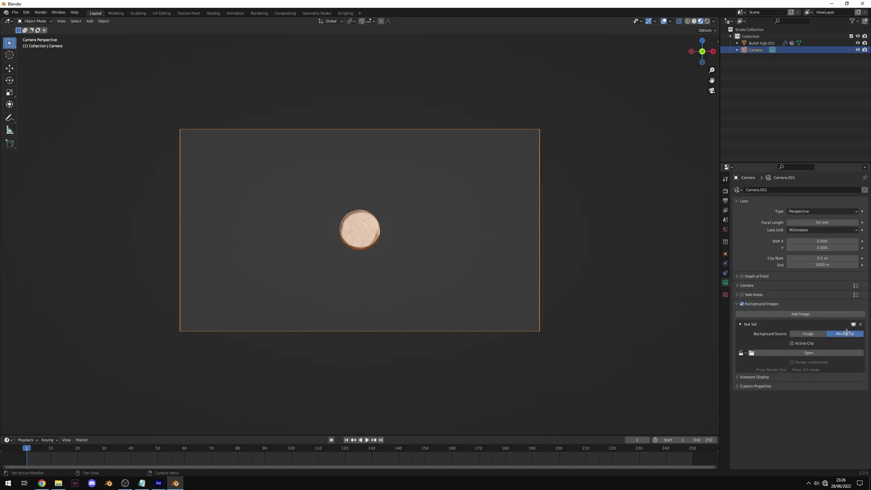
left_click(810, 353)
left_click(376, 207)
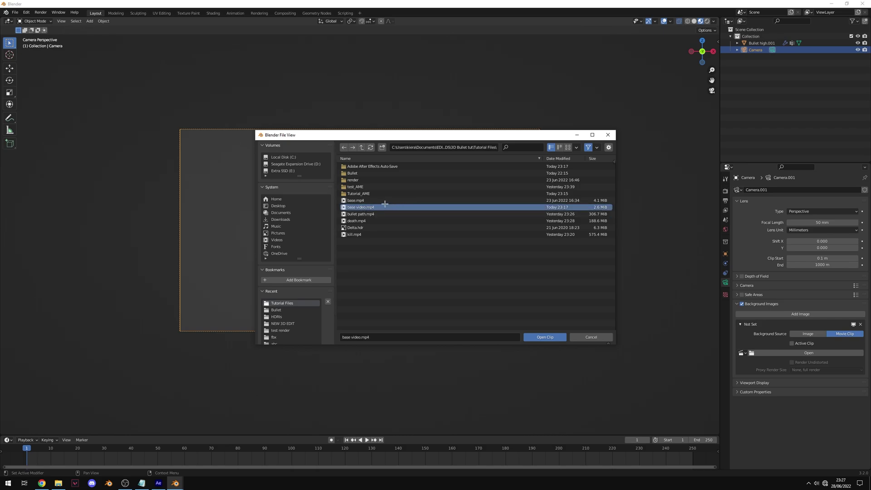
left_click(544, 337)
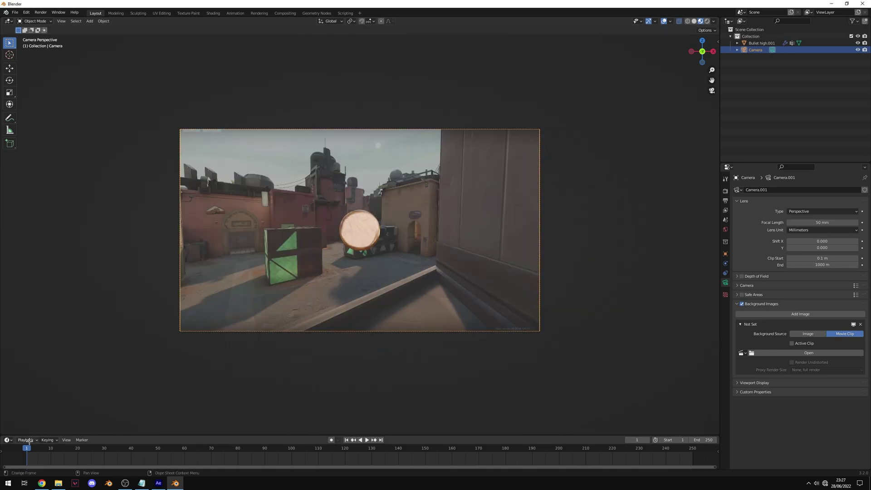
- Find the last frame of the background footage, set the scene's end frame to 103 and play back the animation
key("space")
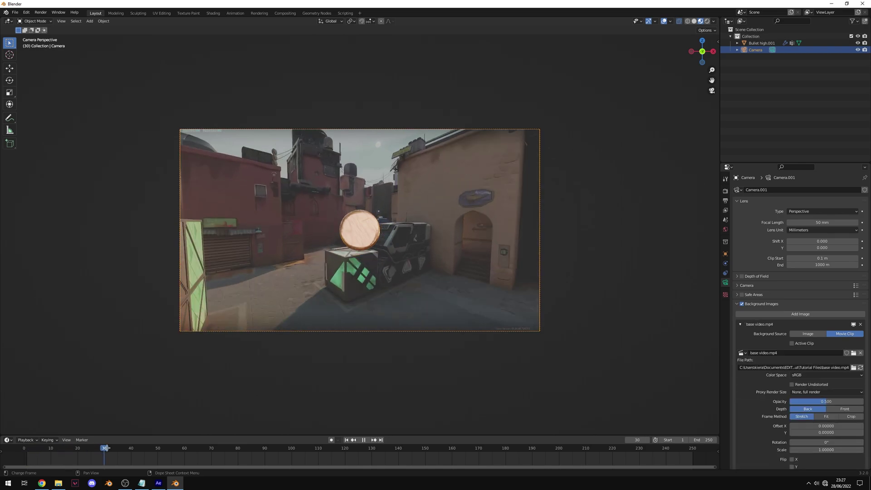
mouse_move(309, 464)
left_mouse_down()
mouse_move(152, 464)
mouse_move(313, 466)
mouse_move(252, 451)
mouse_move(266, 450)
mouse_move(218, 451)
mouse_move(299, 454)
left_mouse_up()
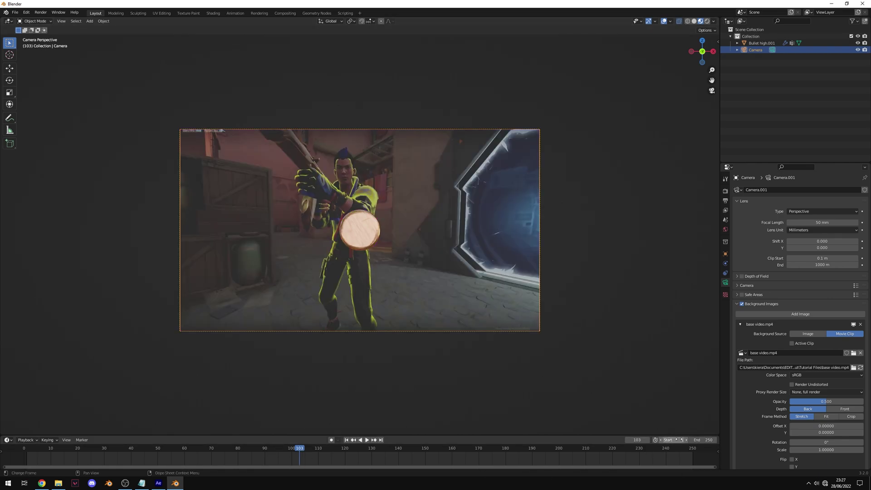
left_click(704, 440)
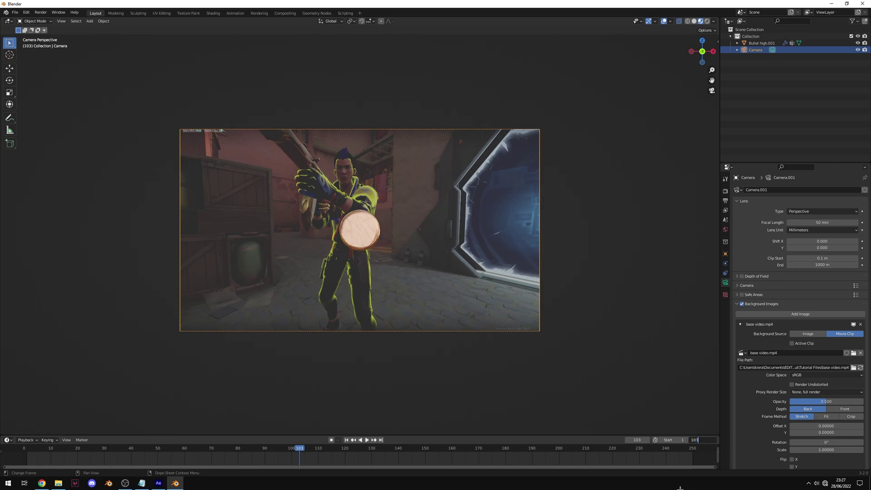
type("103")
key("Return")
key("space")
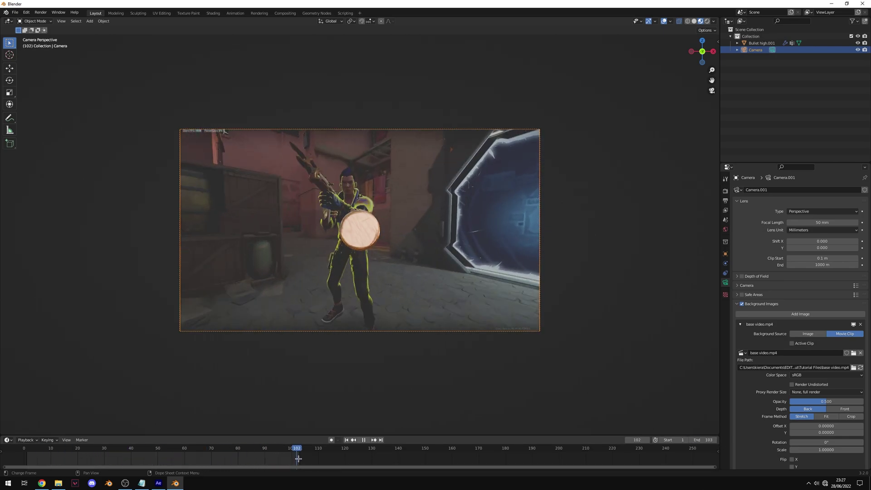
key("space")
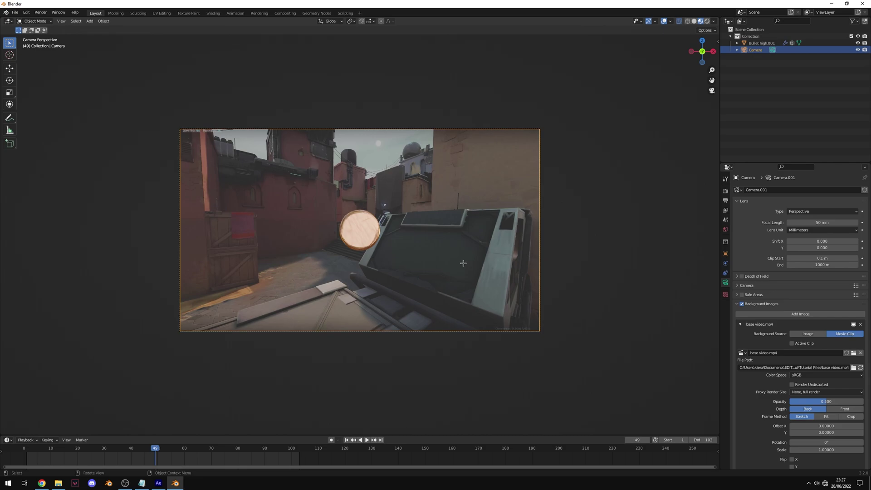
- Switch the camera's lens unit to Field of View
left_click(798, 230)
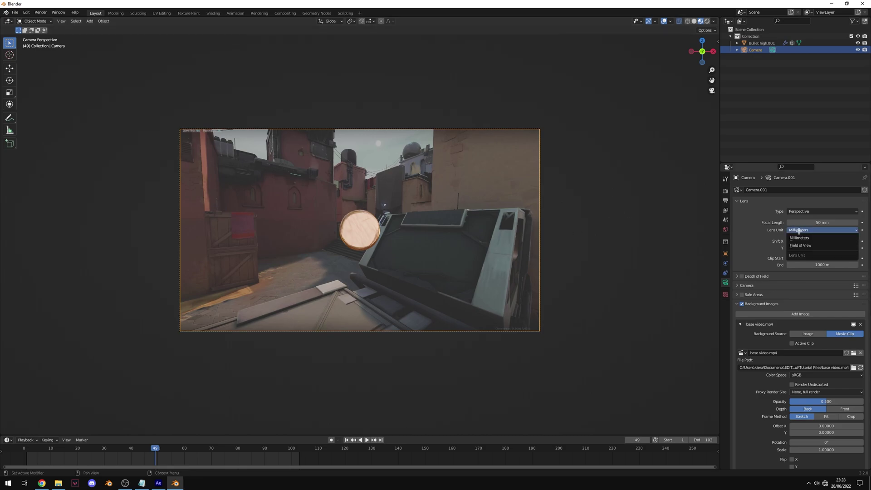
left_click(799, 245)
- Try a 90° camera field of view and a new bullet position along Y, undoing both changes
double_click(825, 222)
type("90")
key("Return")
left_click(359, 229)
key("g")
key("y")
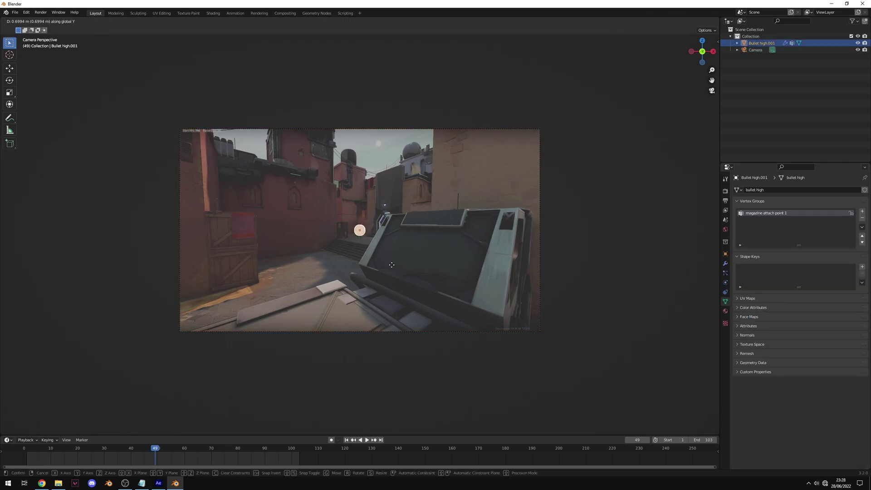
left_click(317, 186)
key("ctrl+z")
key("ctrl+z")
key("ctrl+z")
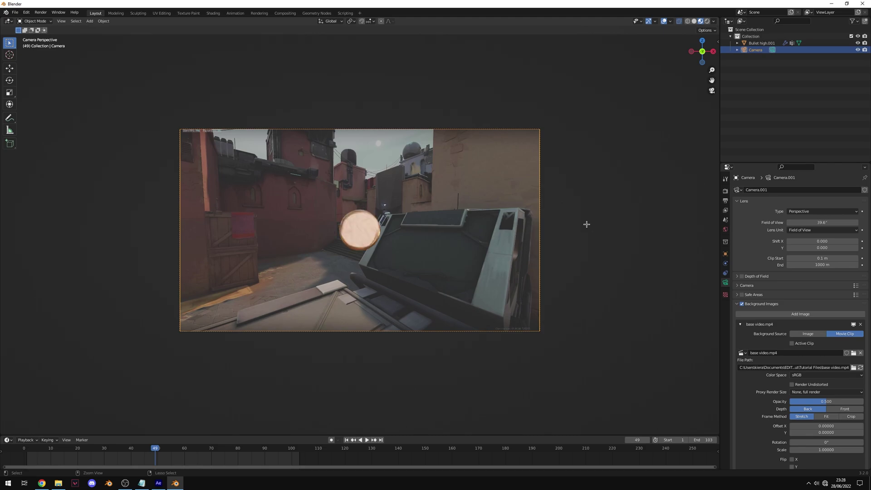